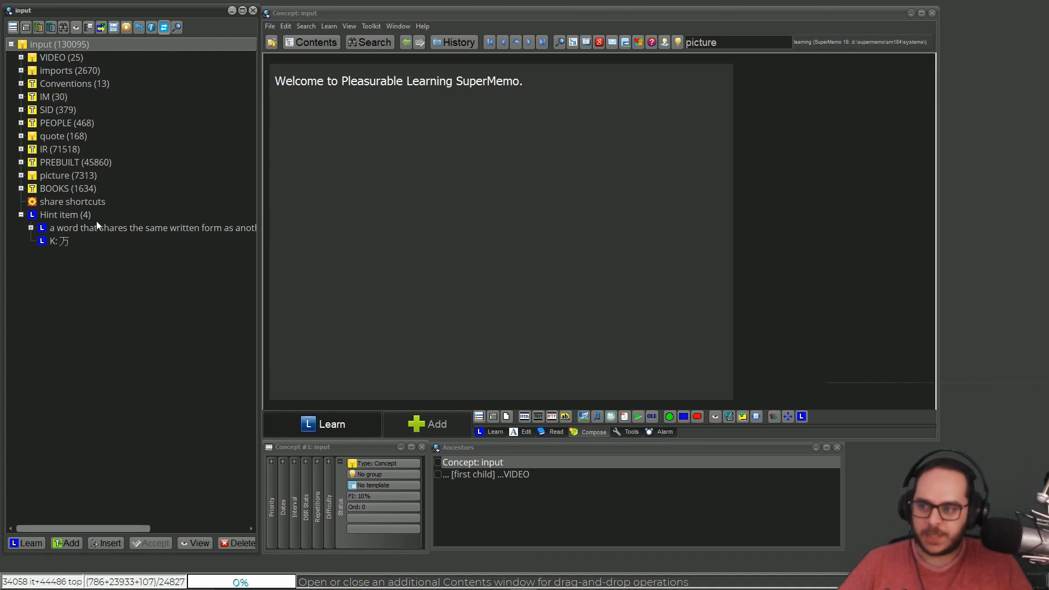
# Open the Homograph item under Hint item and delete the sow verb and noun examples from its question, leaving only "Homograph"
pyautogui.click(70, 219)
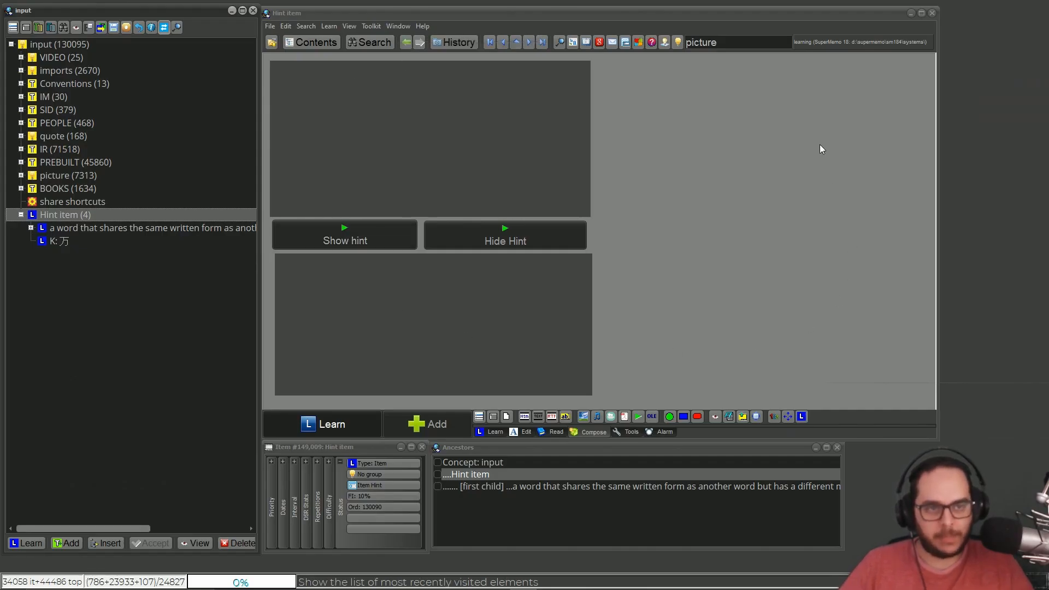
pyautogui.click(148, 227)
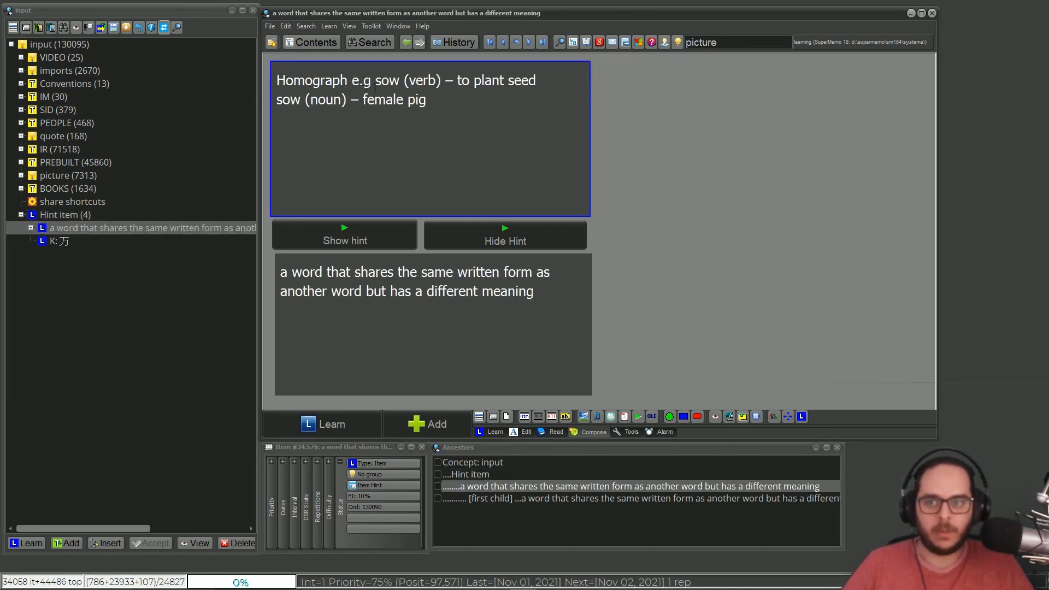
pyautogui.click(494, 132)
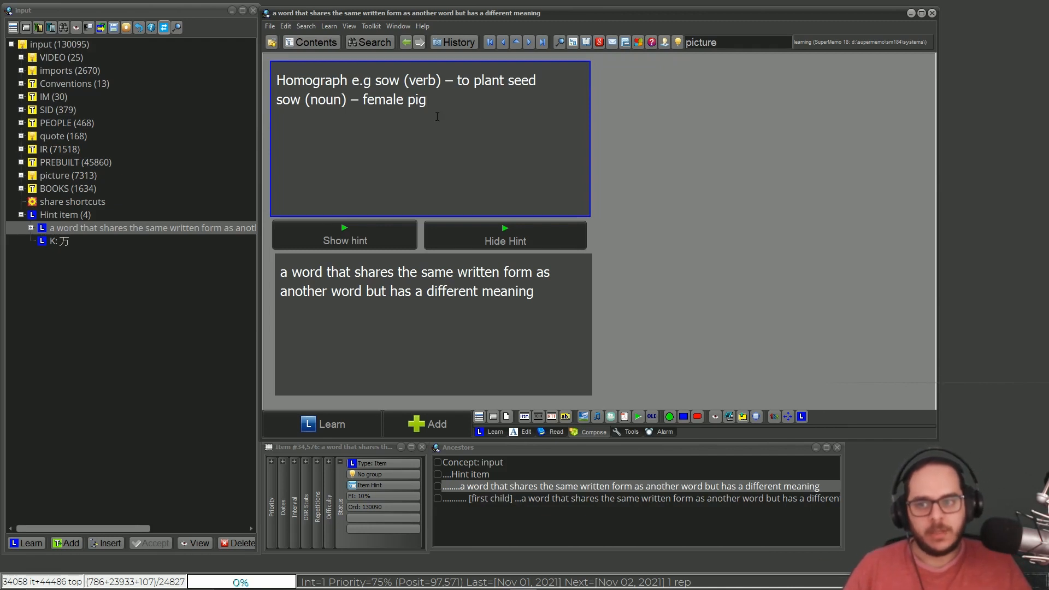
pyautogui.moveTo(494, 132); pyautogui.dragTo(346, 81)
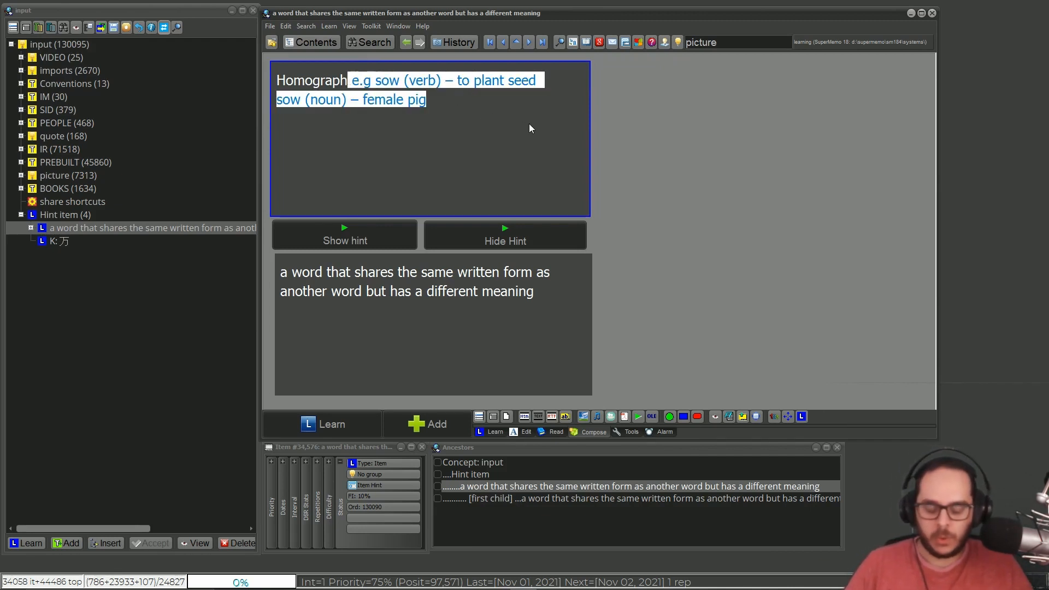
pyautogui.press('Delete')
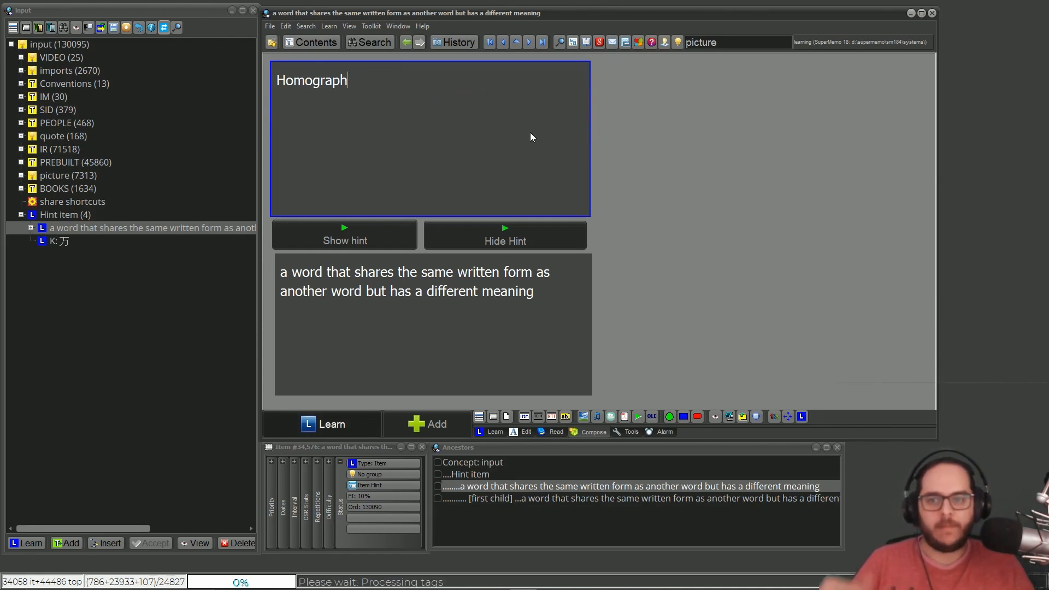
pyautogui.press('Escape')
# Start a repetition of the Homograph item and test showing and hiding its hint
pyautogui.click(339, 230)
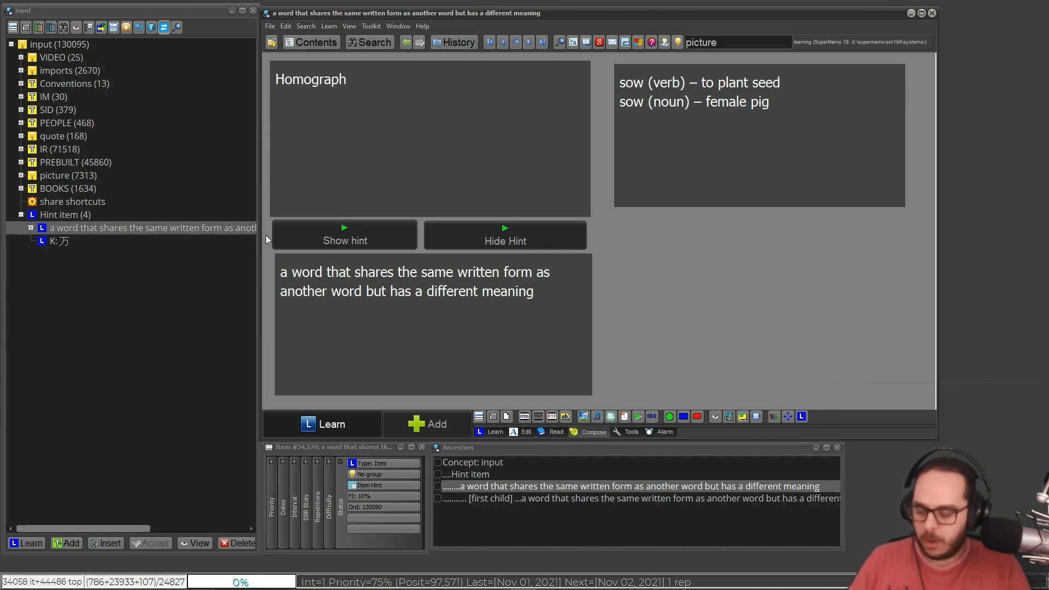
pyautogui.hotkey('ctrl', 'l')
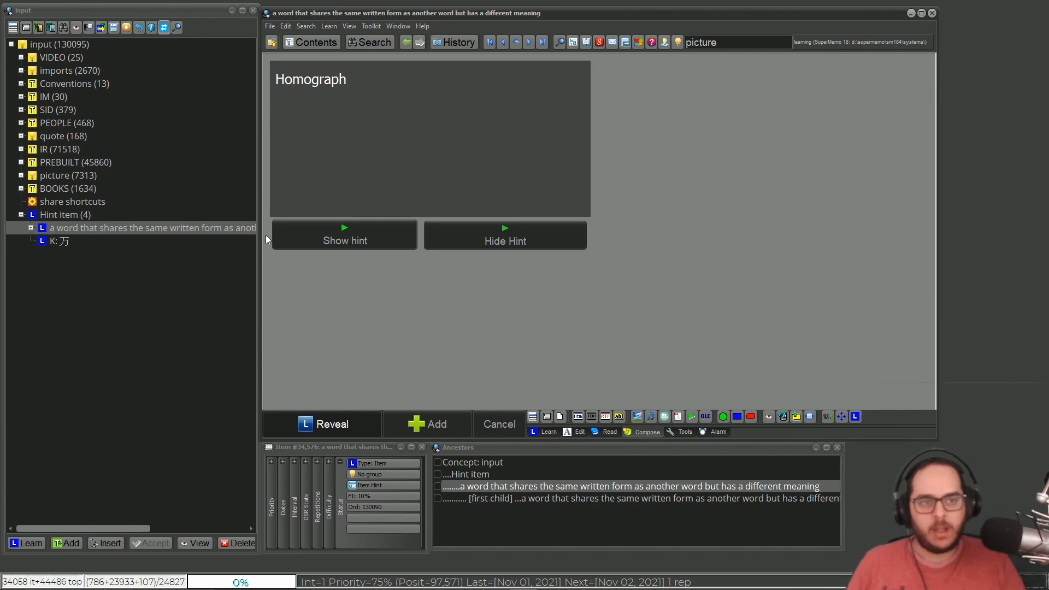
pyautogui.click(340, 236)
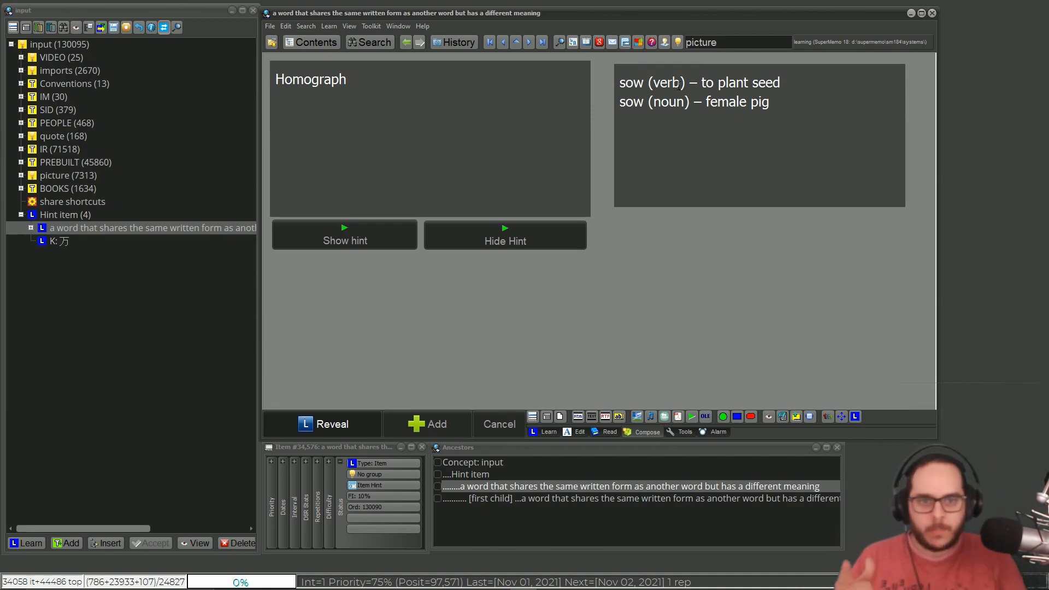
pyautogui.click(498, 236)
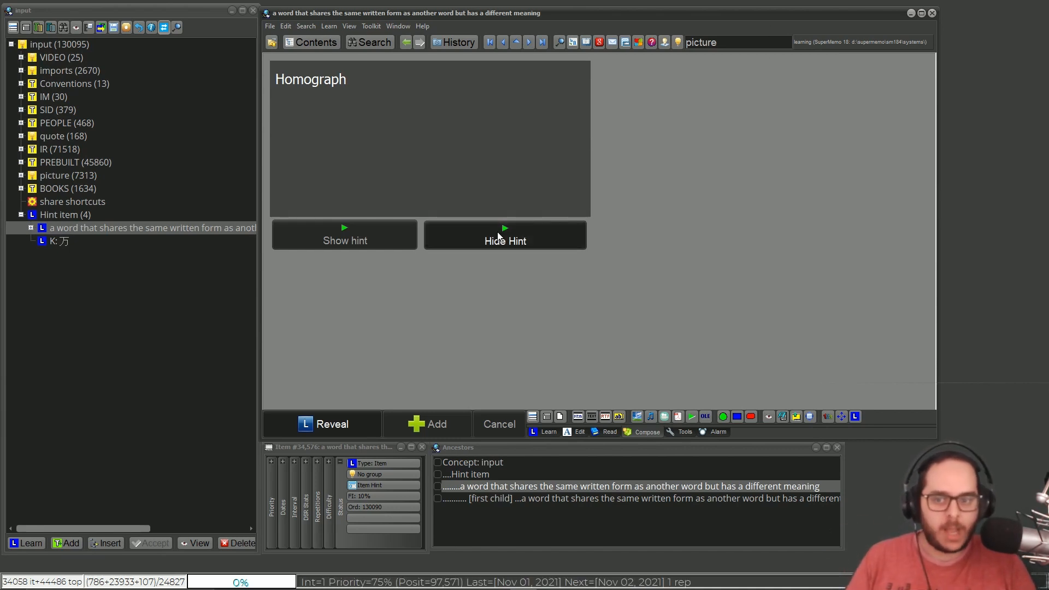
pyautogui.click(375, 236)
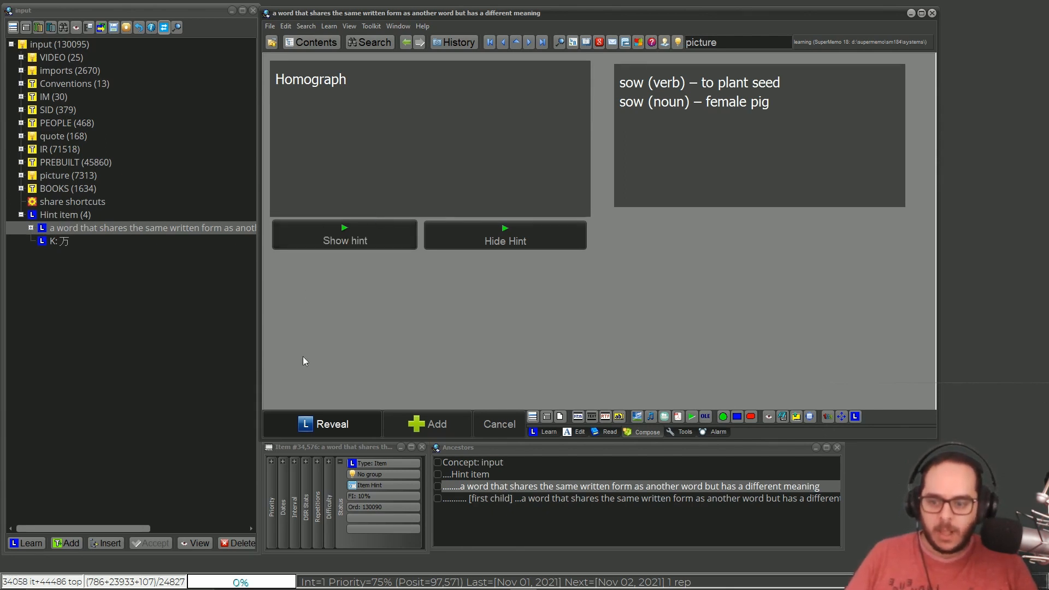
# Reveal the Homograph item's answer and examine its definition, highlighting the word "written"
pyautogui.click(318, 425)
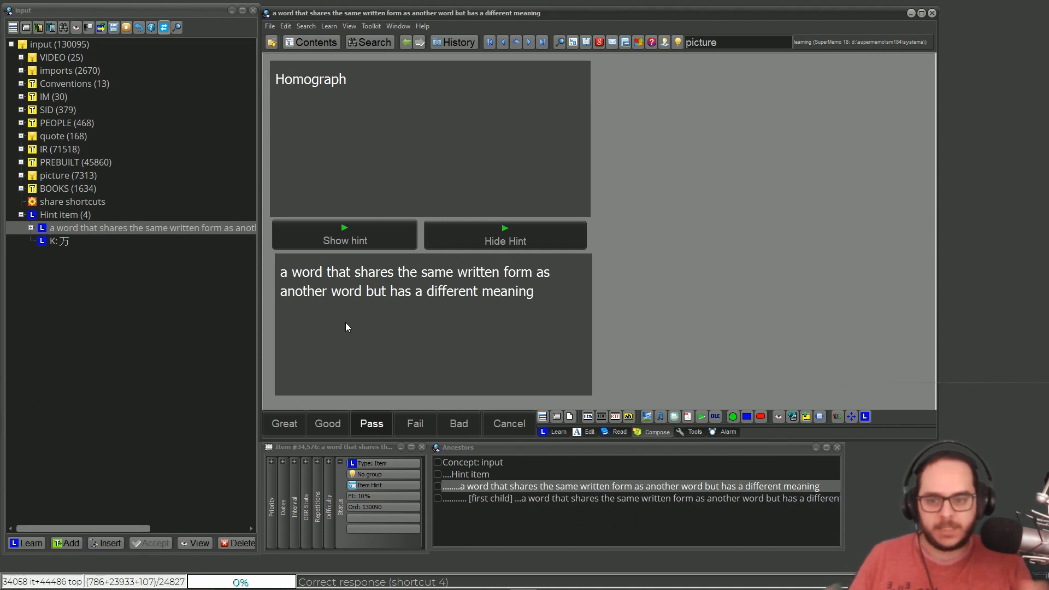
pyautogui.click(503, 275)
pyautogui.moveTo(503, 275); pyautogui.dragTo(452, 271)
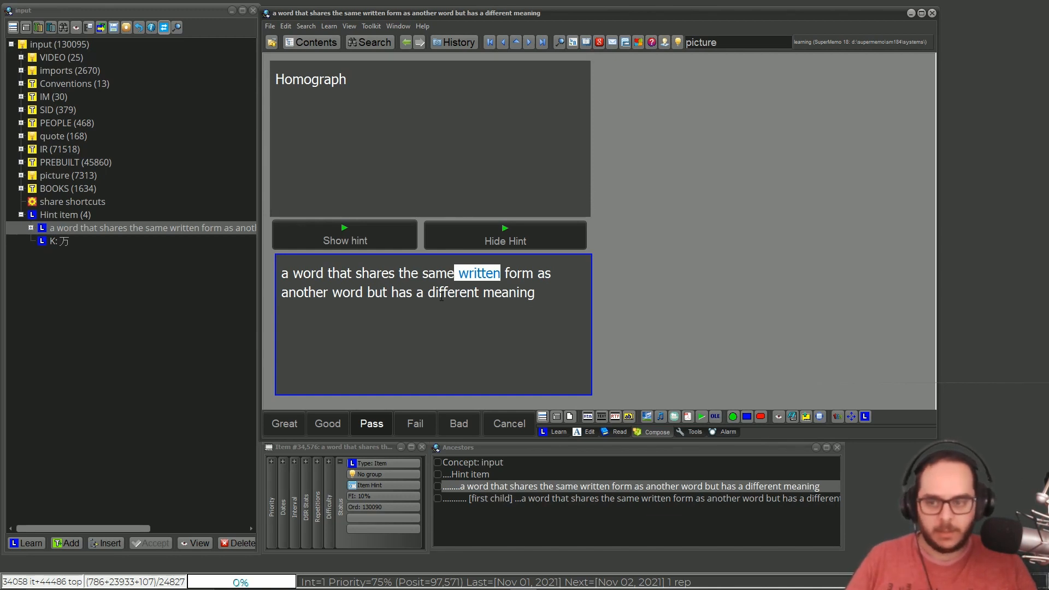
pyautogui.click(441, 293)
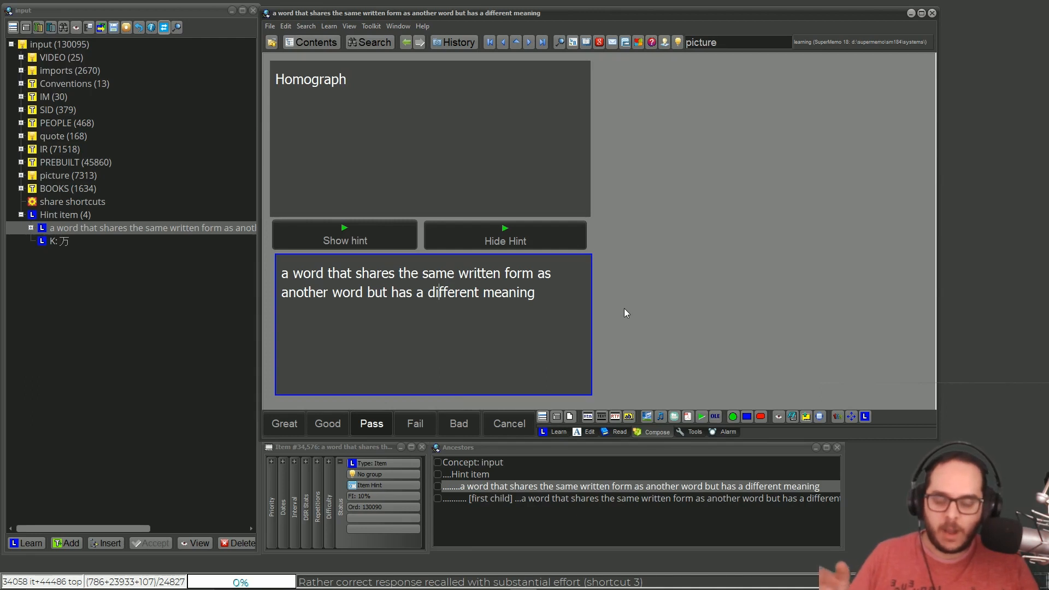
# Show the hint and copy its full text into the question after "Homograph", introduced by "e.g."
pyautogui.click(339, 236)
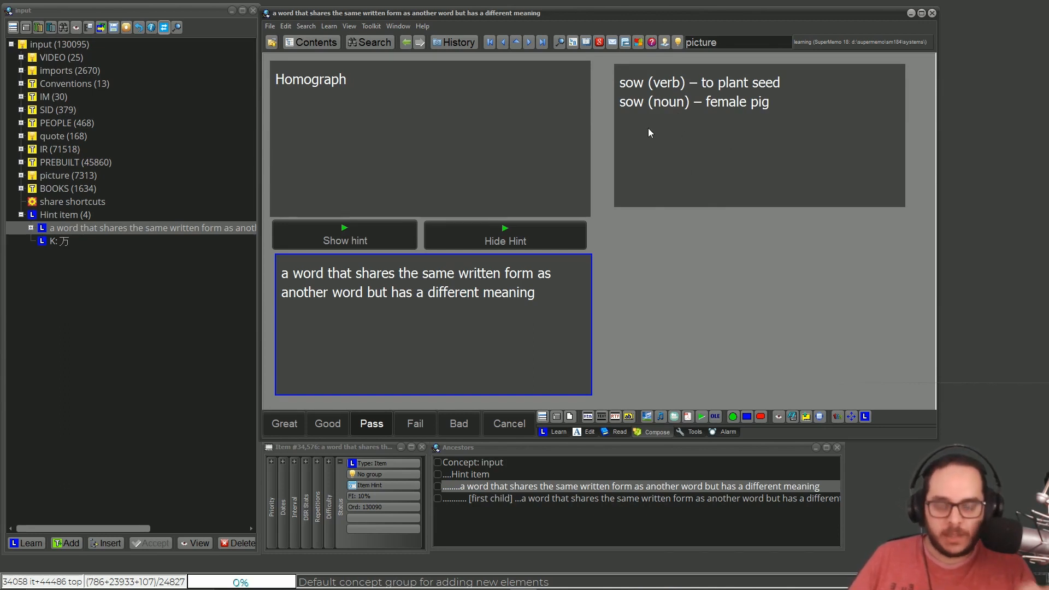
pyautogui.click(701, 103)
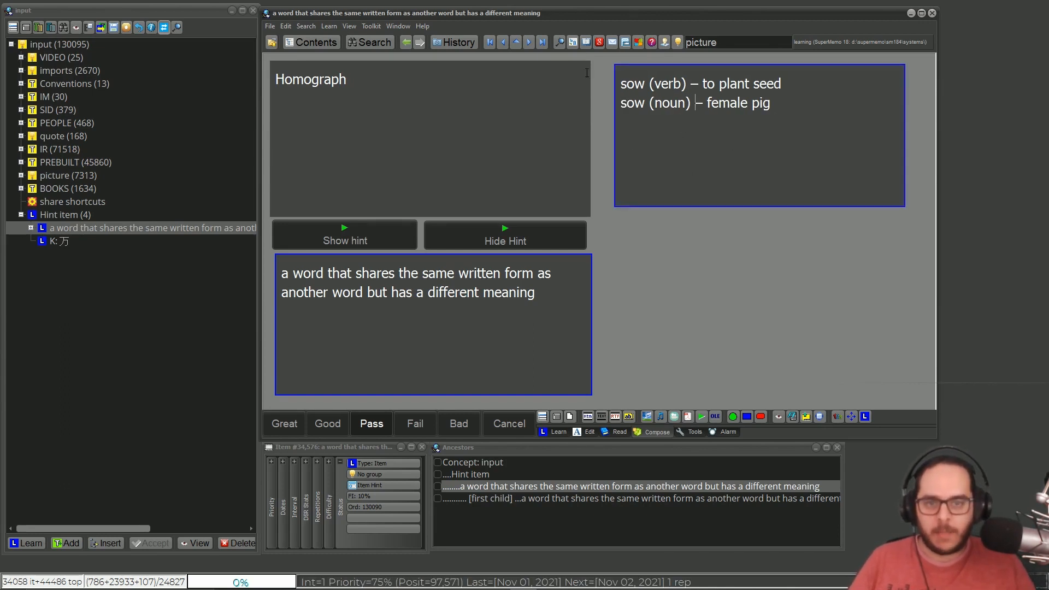
pyautogui.hotkey('ctrl', 'a')
pyautogui.hotkey('ctrl', 'c')
pyautogui.click(396, 85)
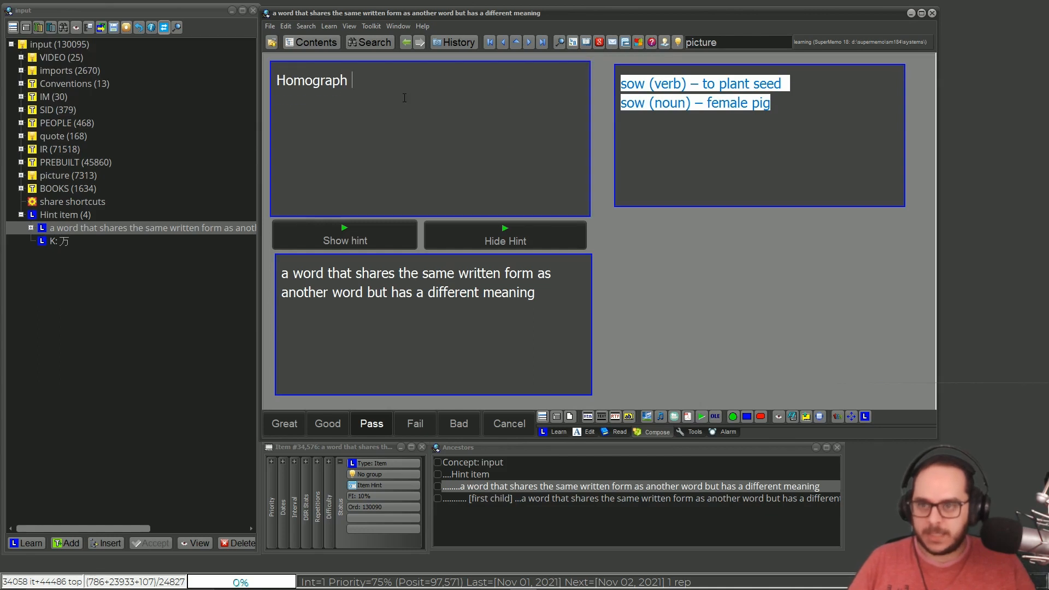
pyautogui.hotkey('ctrl', 'v')
pyautogui.write('e.g.')
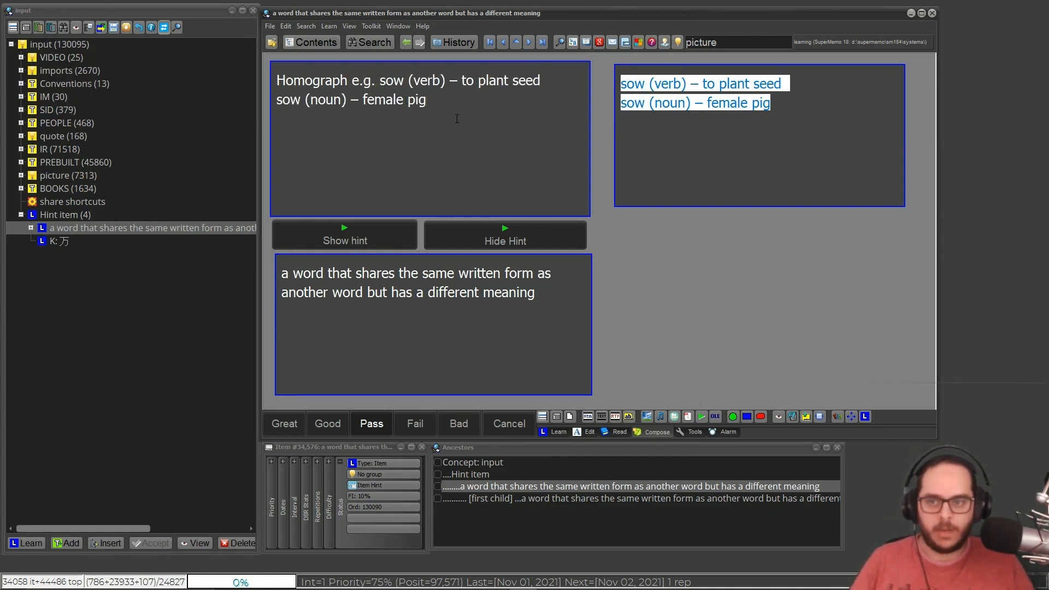
pyautogui.hotkey('ctrl', 'a')
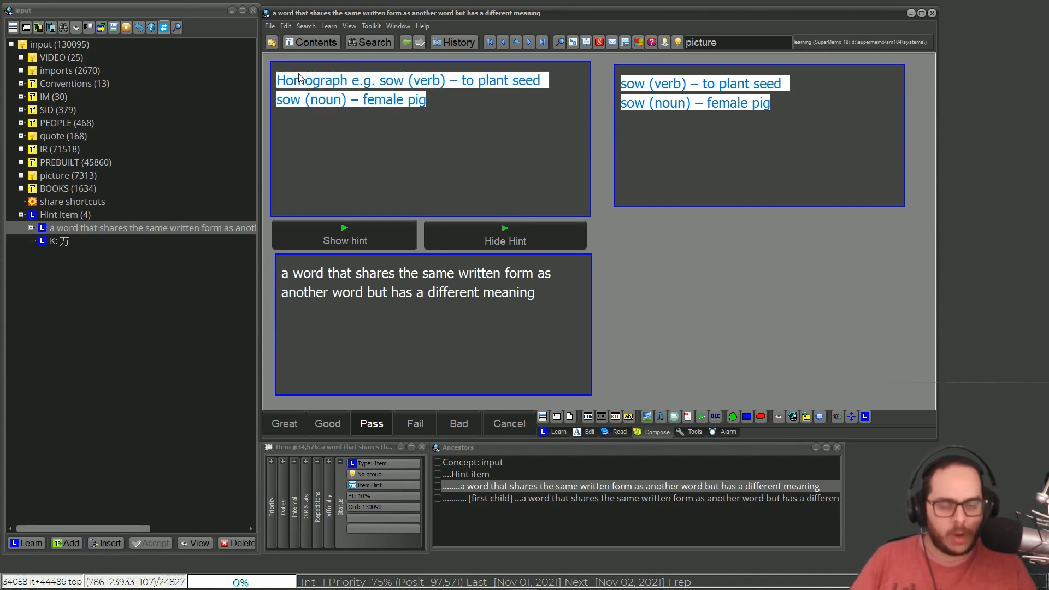
# Open the "K: 万" item and examine its question text, highlighting the K prefix and the simplified character
pyautogui.click(63, 244)
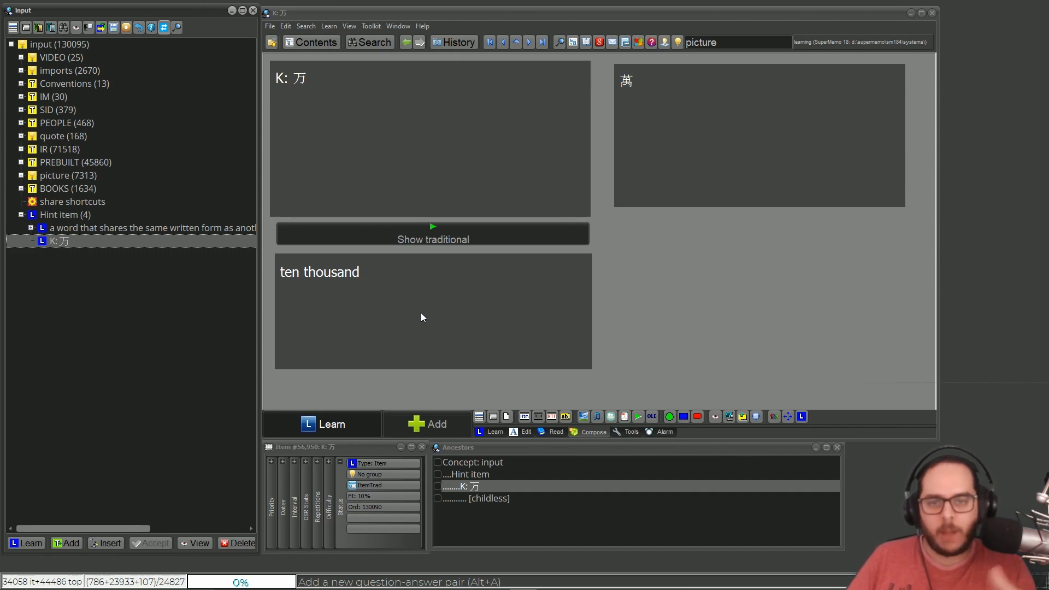
pyautogui.click(331, 87)
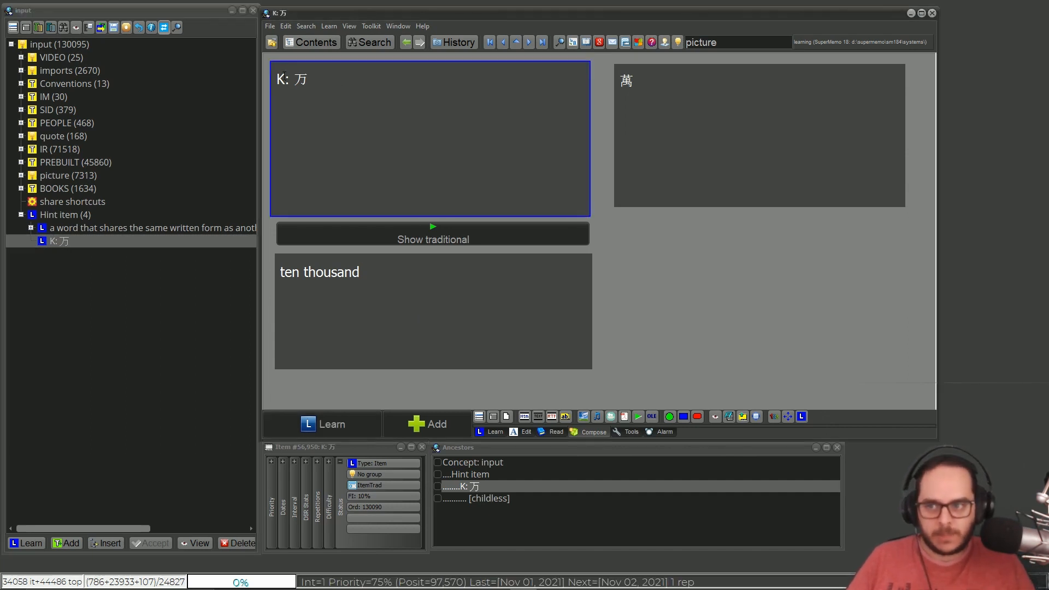
pyautogui.moveTo(282, 77); pyautogui.dragTo(285, 76)
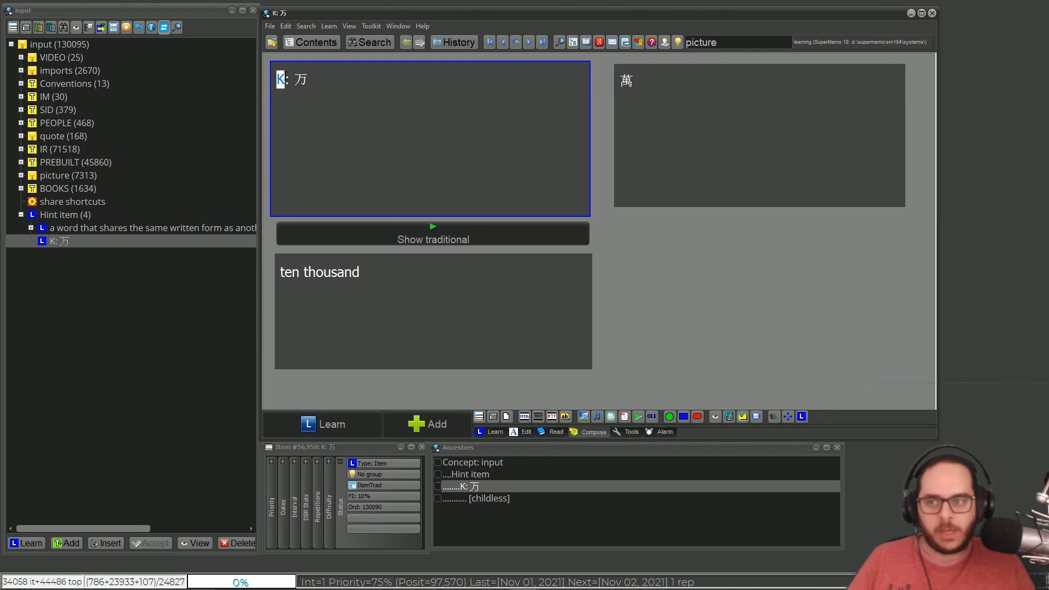
pyautogui.click(304, 73)
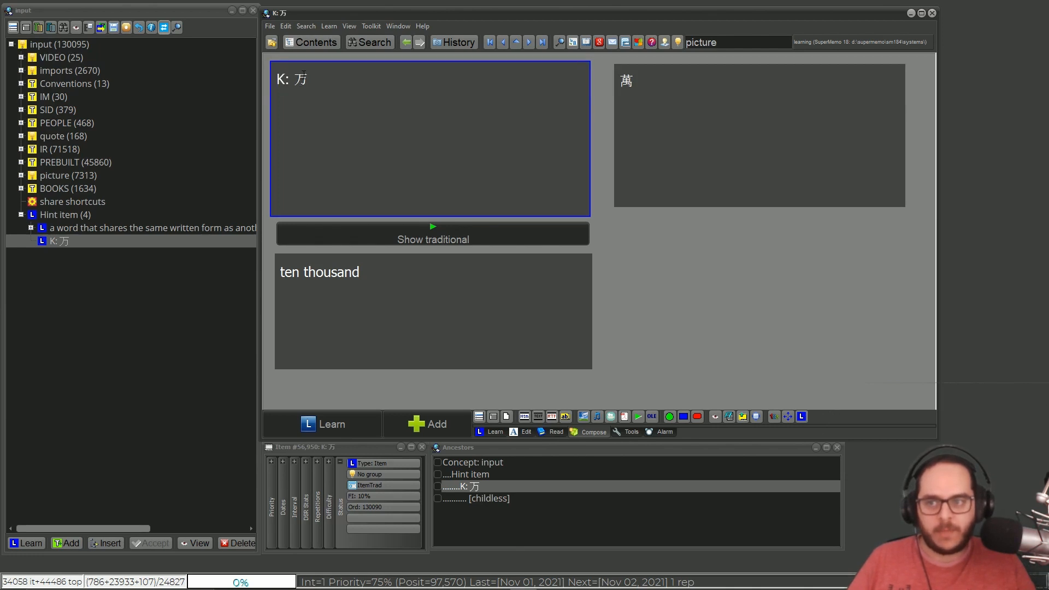
pyautogui.doubleClick(303, 75)
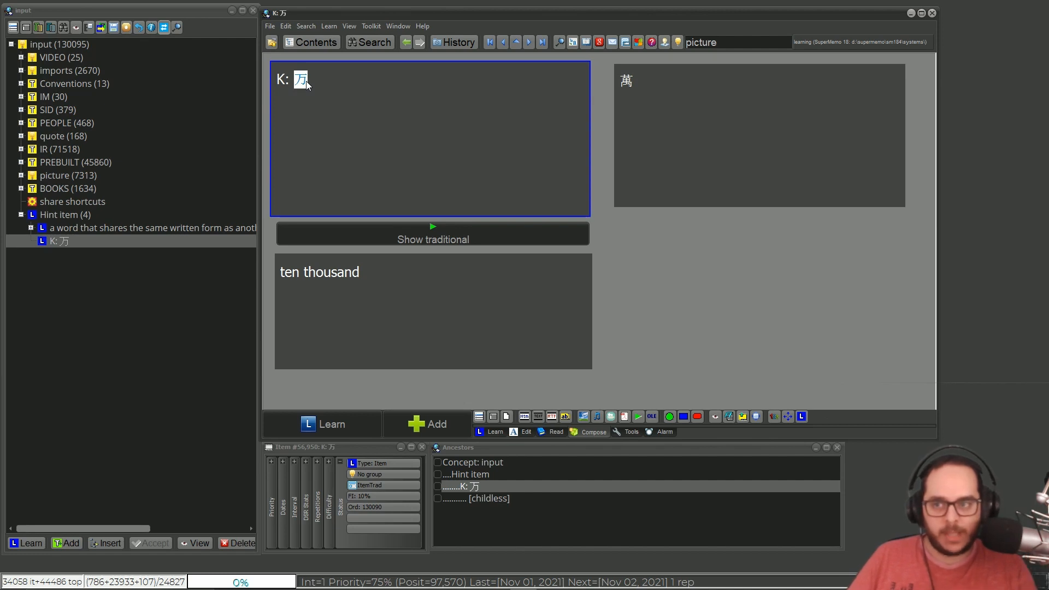
pyautogui.click(330, 88)
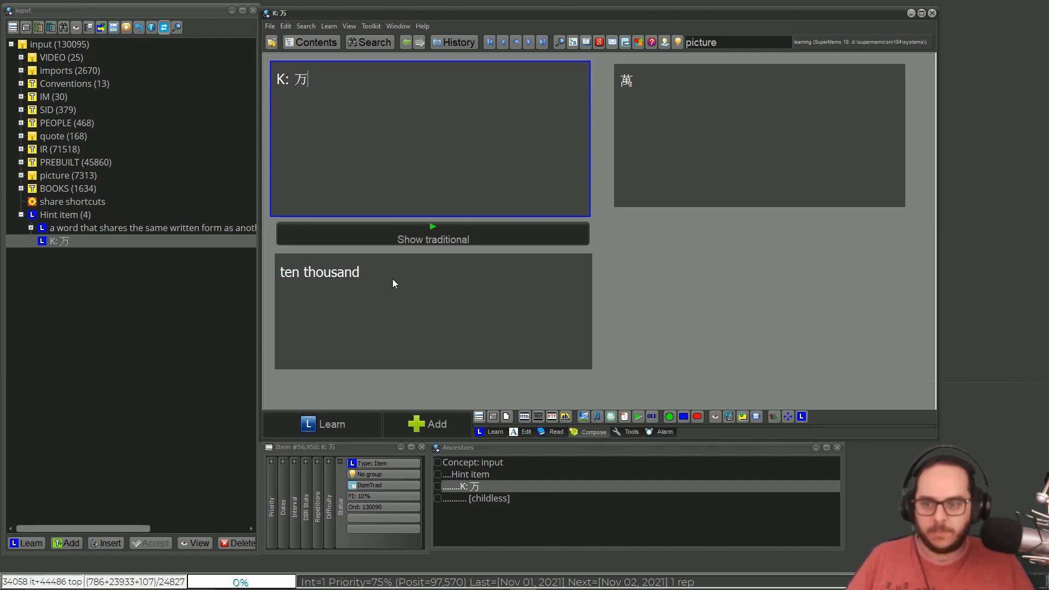
# Start a repetition of the "K: 万" item, testing its traditional character hint and revealing the answer
pyautogui.hotkey('ctrl', 'l')
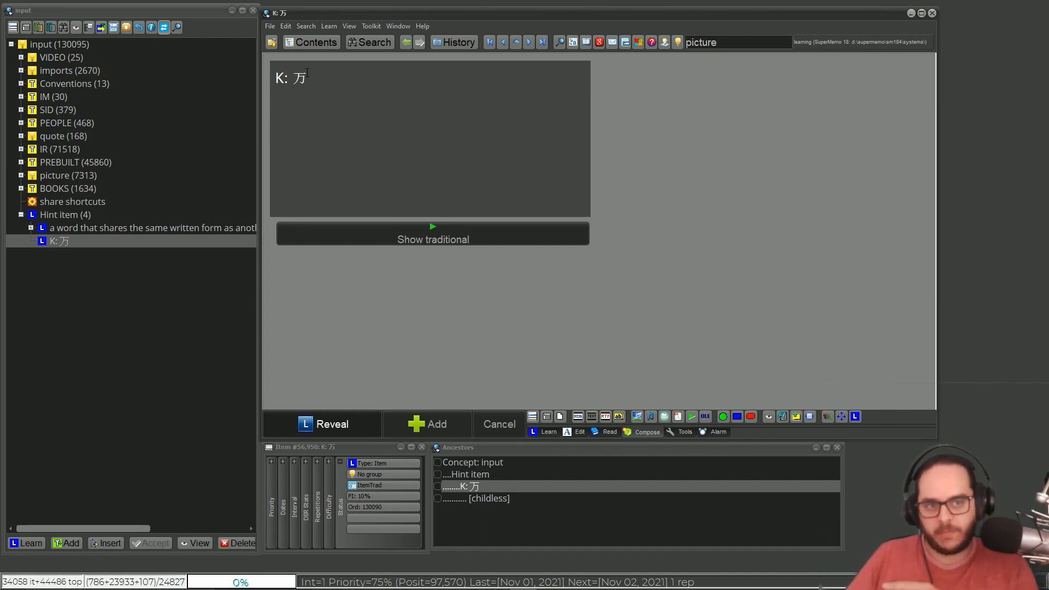
pyautogui.click(387, 229)
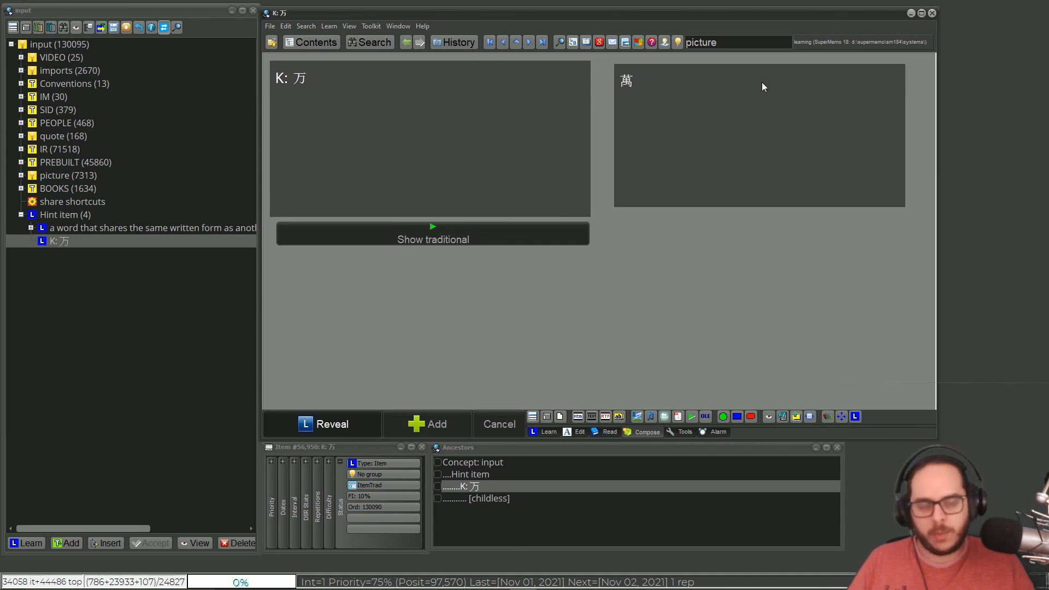
pyautogui.click(650, 95)
pyautogui.moveTo(637, 82); pyautogui.dragTo(618, 77)
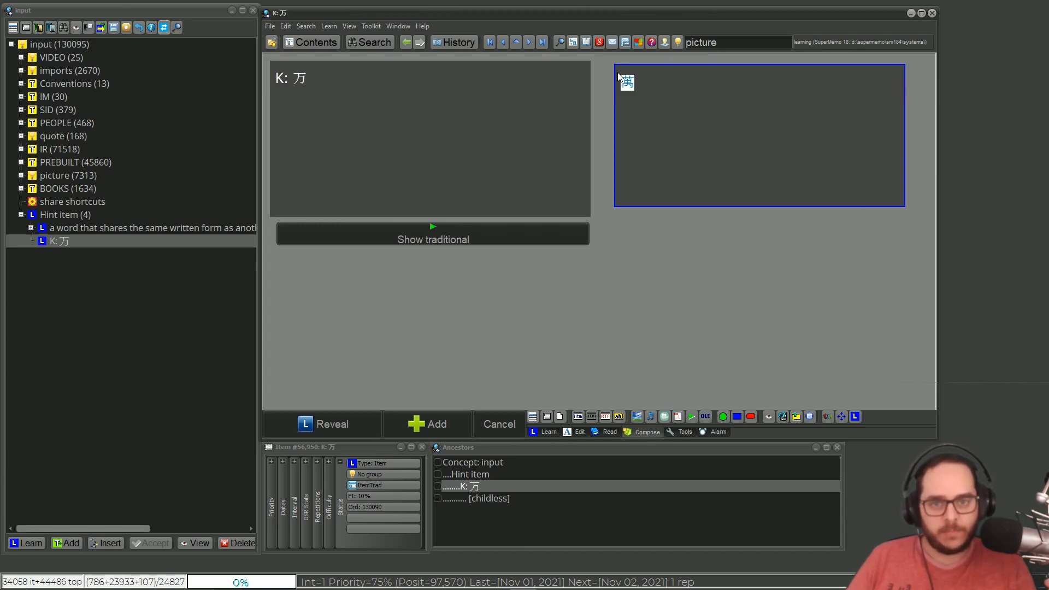
pyautogui.press('Escape')
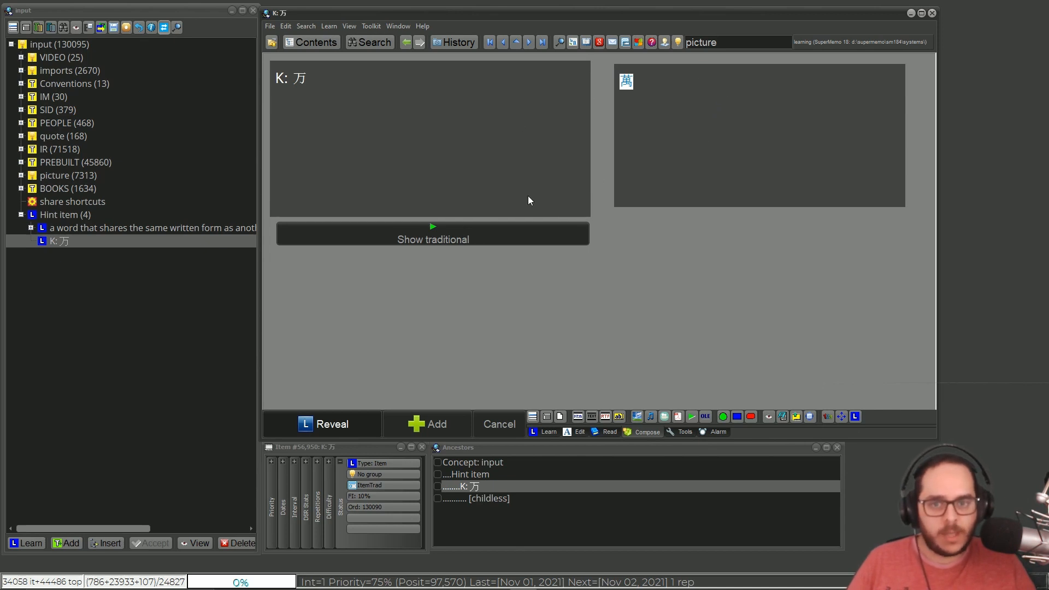
pyautogui.click(329, 425)
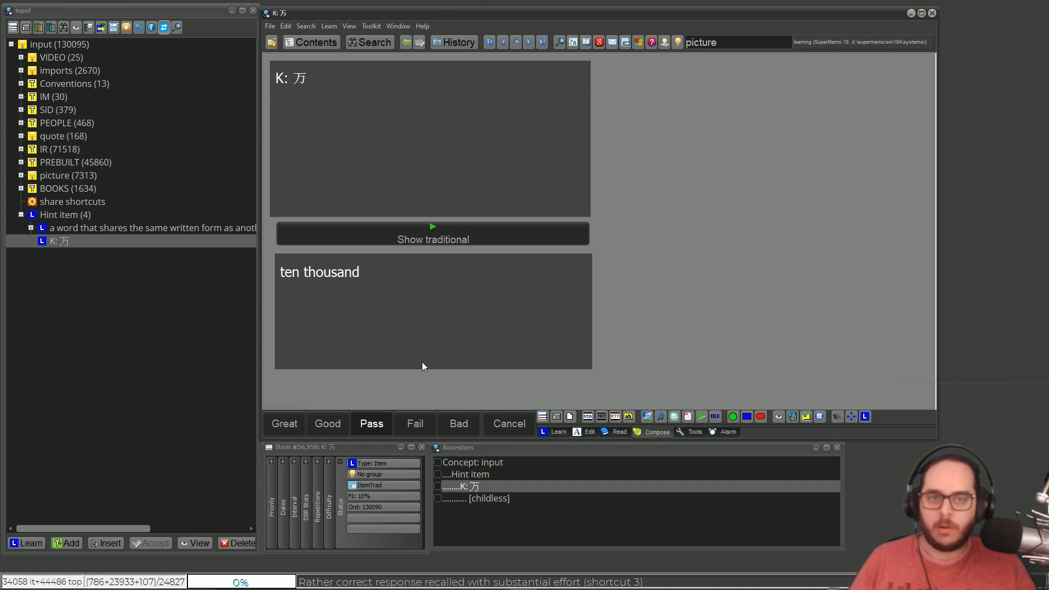
pyautogui.click(440, 238)
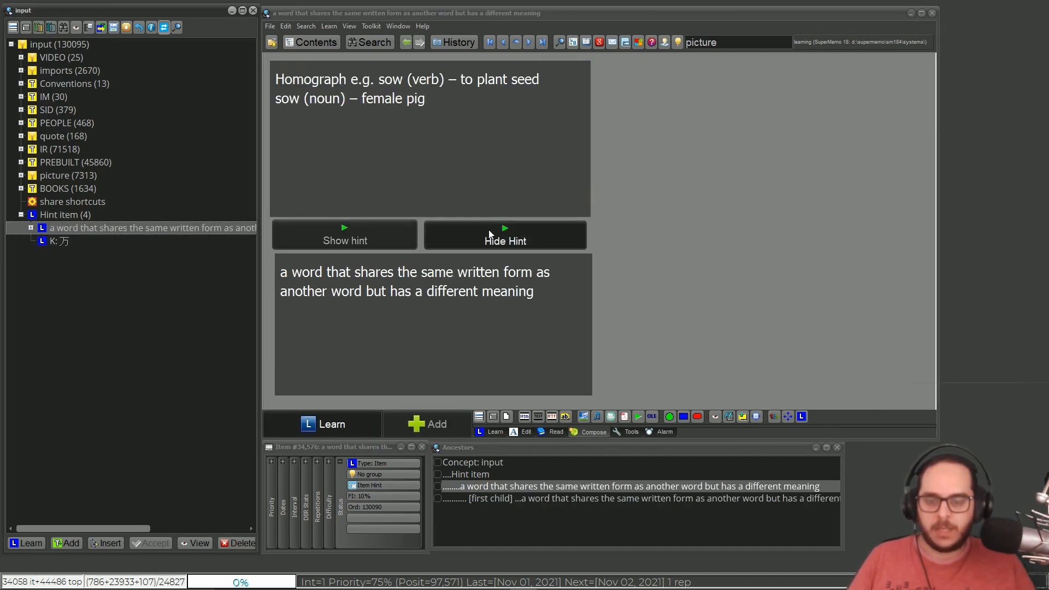
# Inspect the Homograph item's component order and the script behind its Show hint button, leaving both unchanged
pyautogui.hotkey('ctrl', 'alt', 'o')
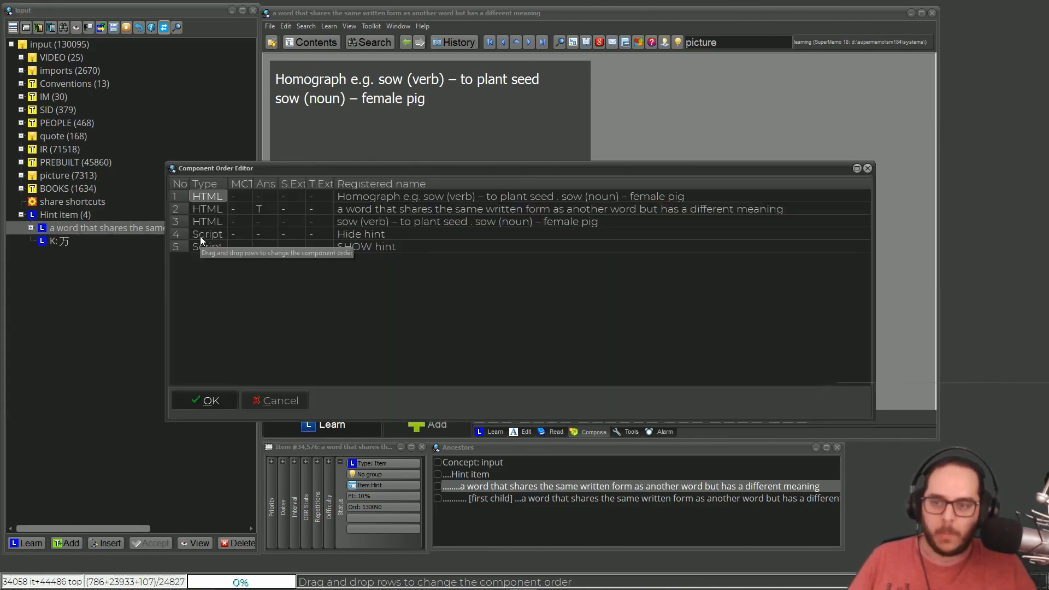
pyautogui.press('Escape')
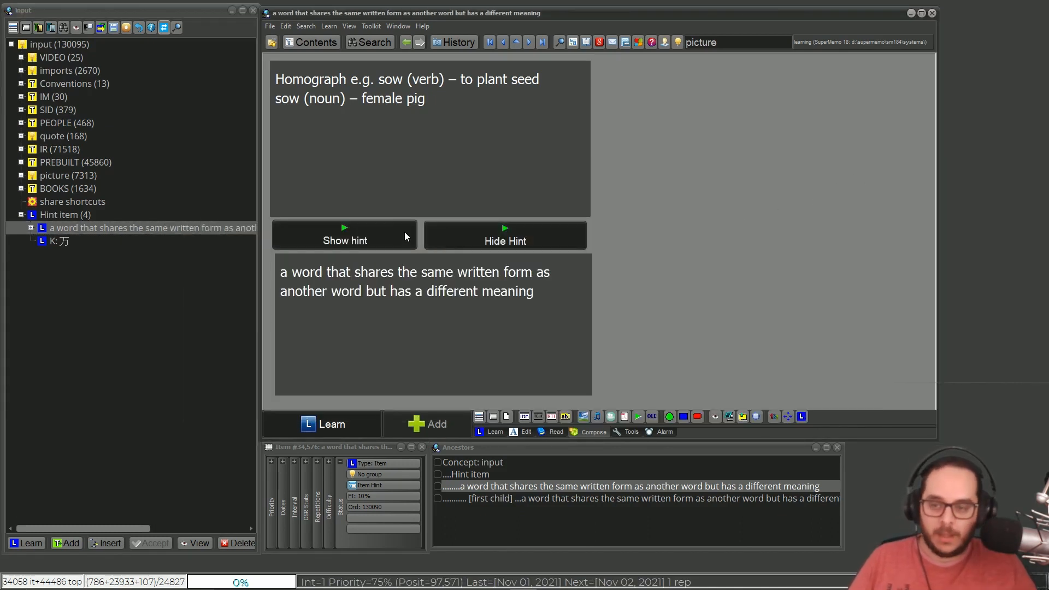
pyautogui.rightClick(374, 230)
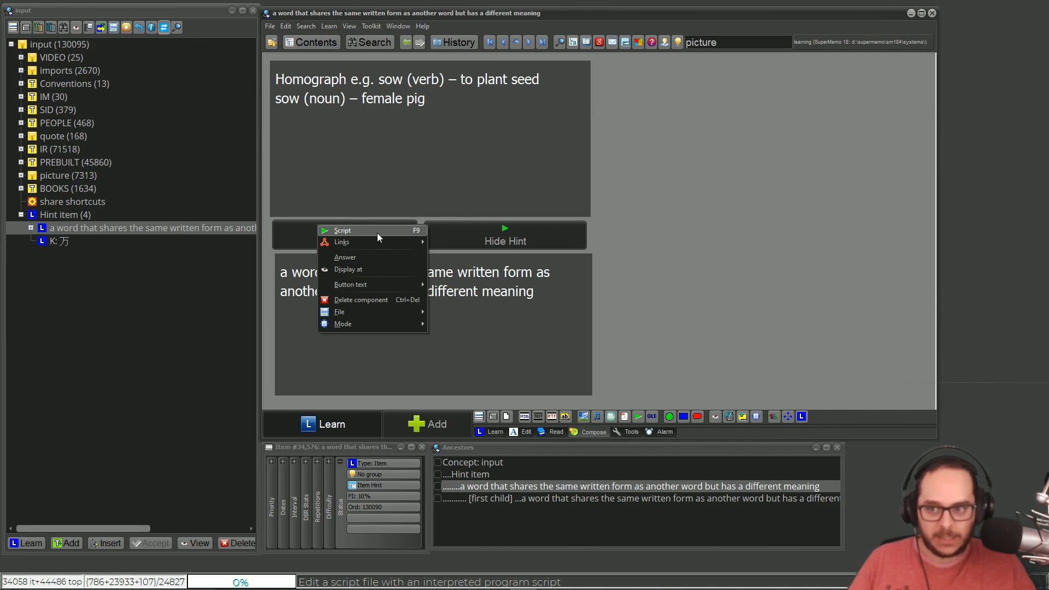
pyautogui.click(377, 233)
pyautogui.doubleClick(471, 221)
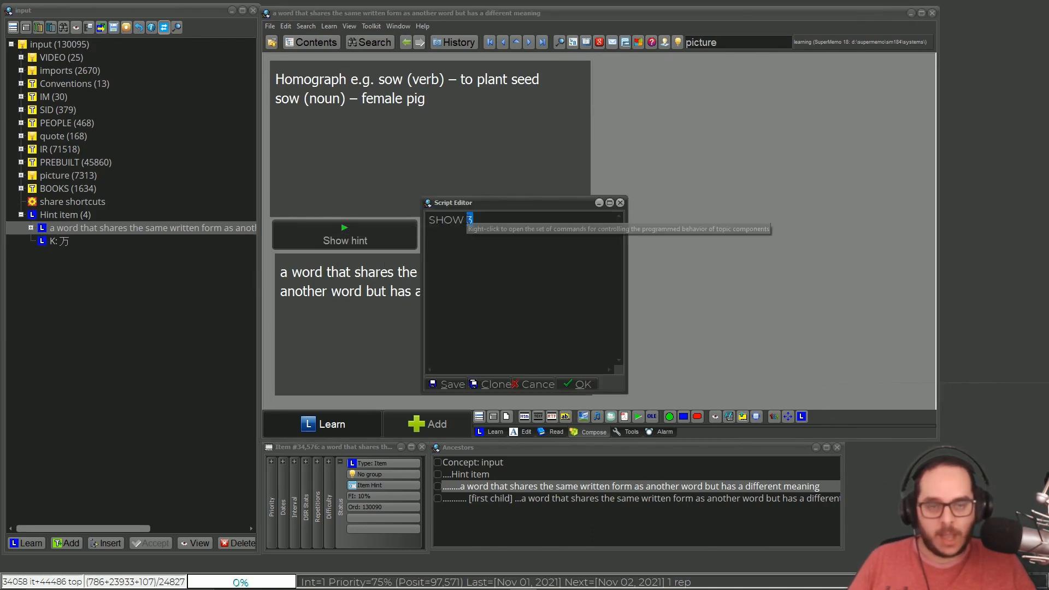
pyautogui.press('Escape')
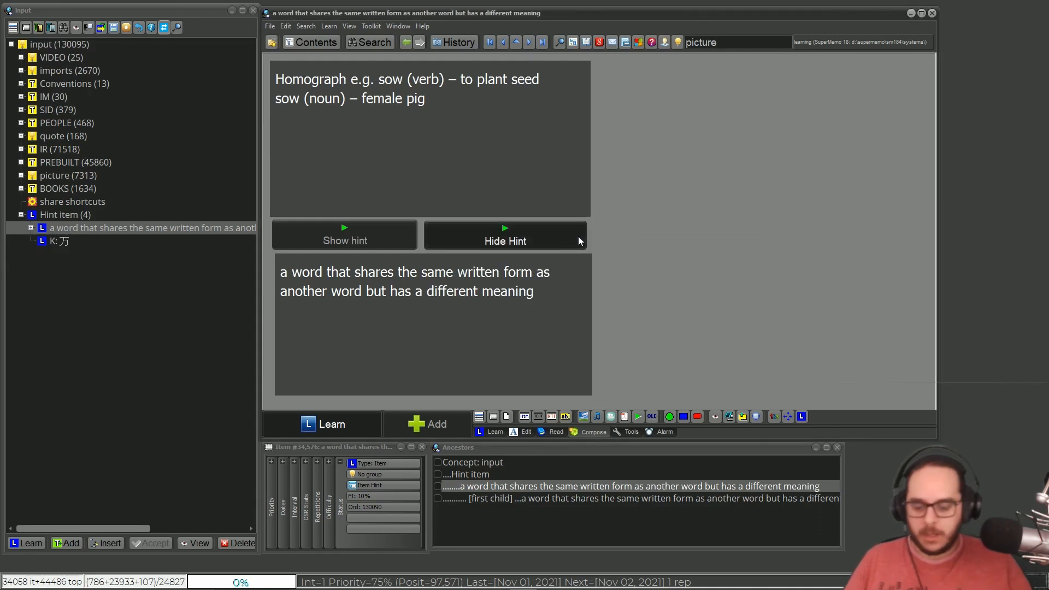
# Check the Homograph item's component order and view the script behind its Hide Hint button
pyautogui.hotkey('alt', 'o')
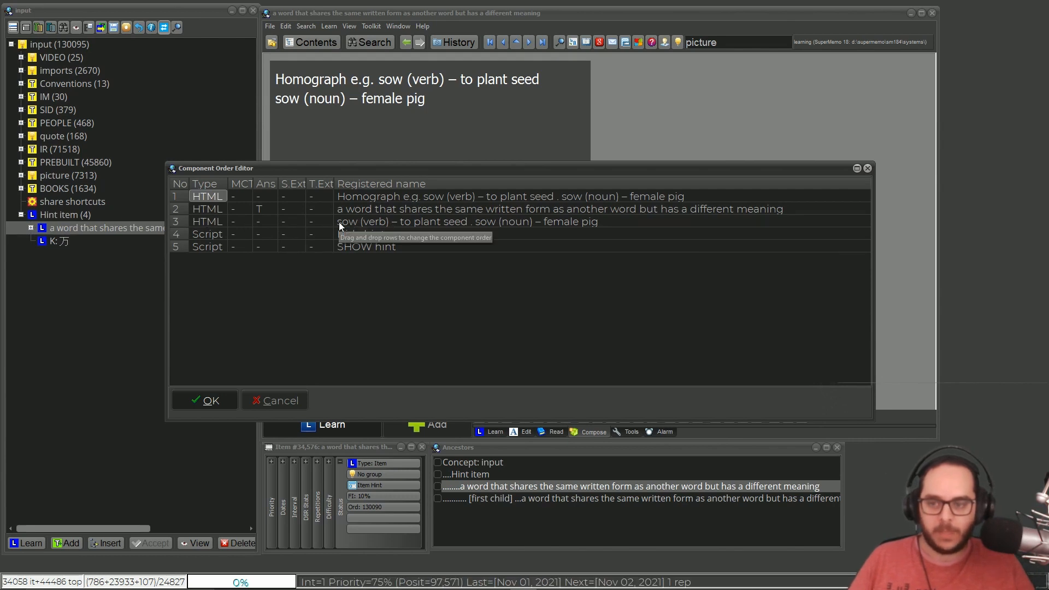
pyautogui.press('Escape')
pyautogui.rightClick(515, 239)
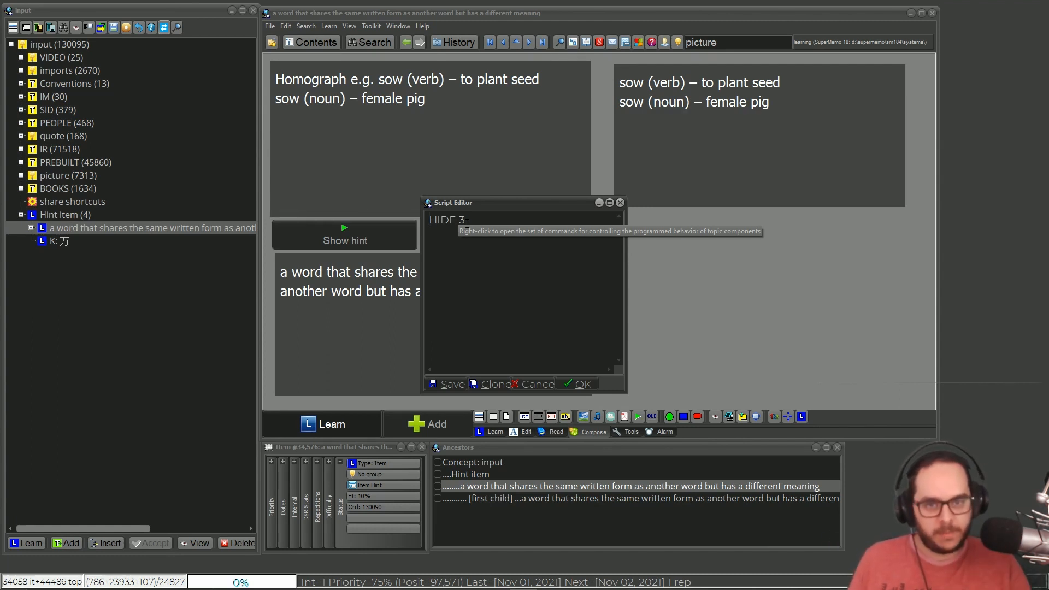
pyautogui.click(619, 203)
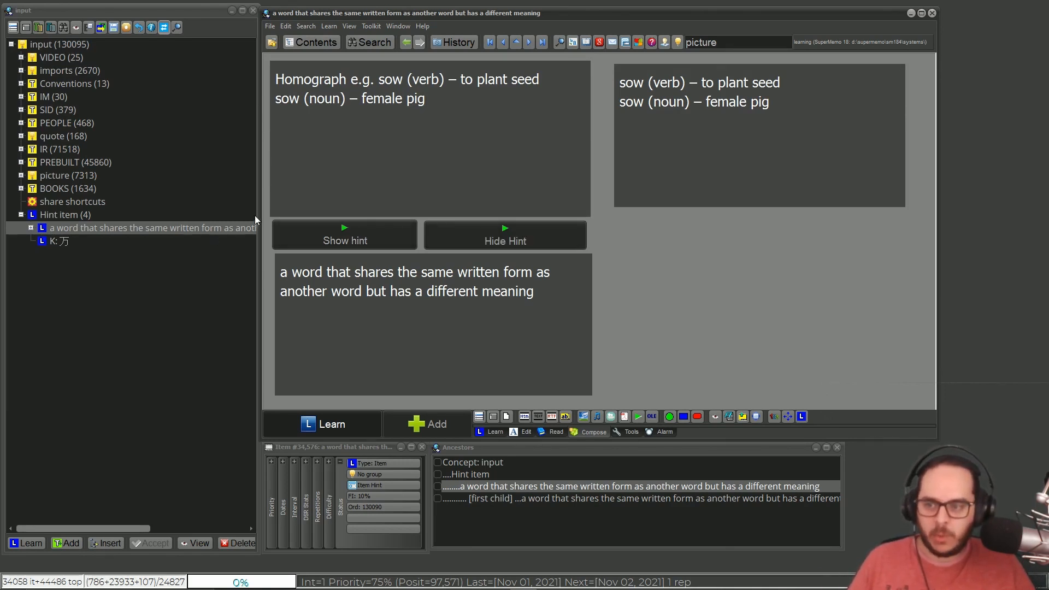
# Look over the Homograph item's template commands, view the blank parent Hint item, and return to the Homograph item
pyautogui.rightClick(266, 204)
pyautogui.moveTo(297, 268)
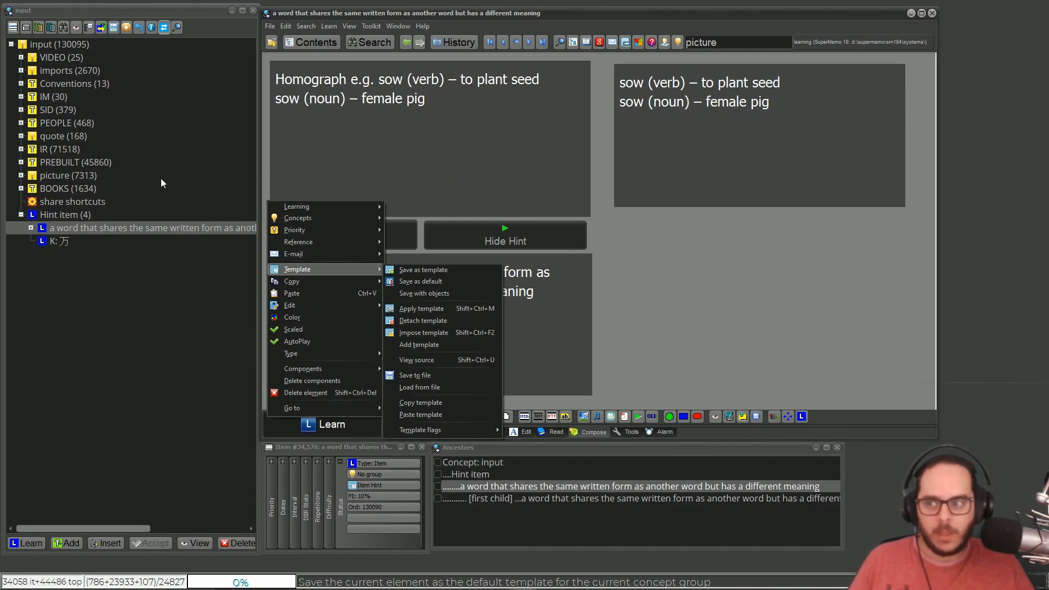
pyautogui.click(66, 217)
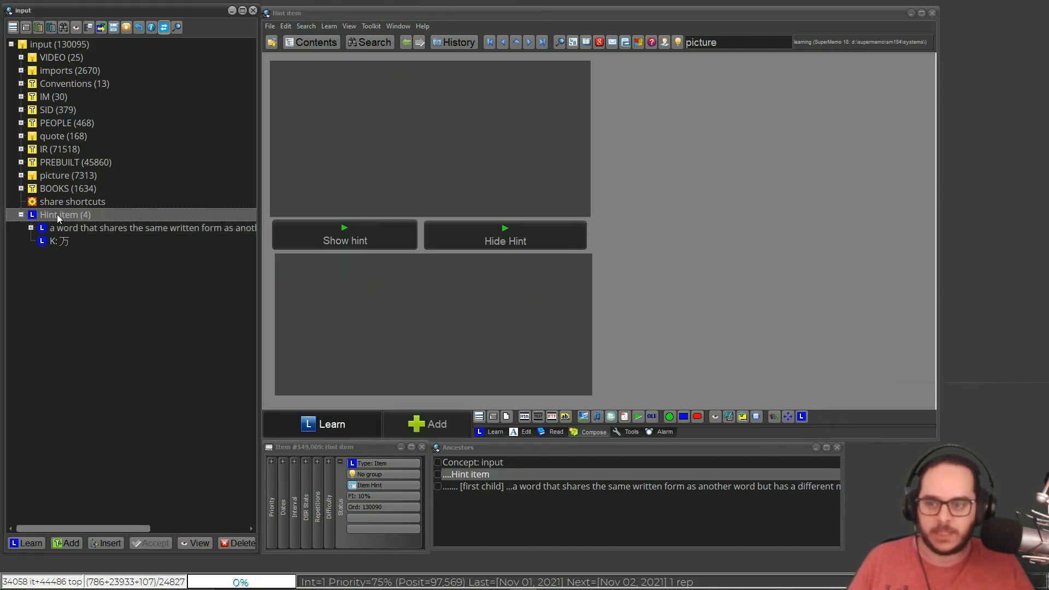
pyautogui.click(106, 228)
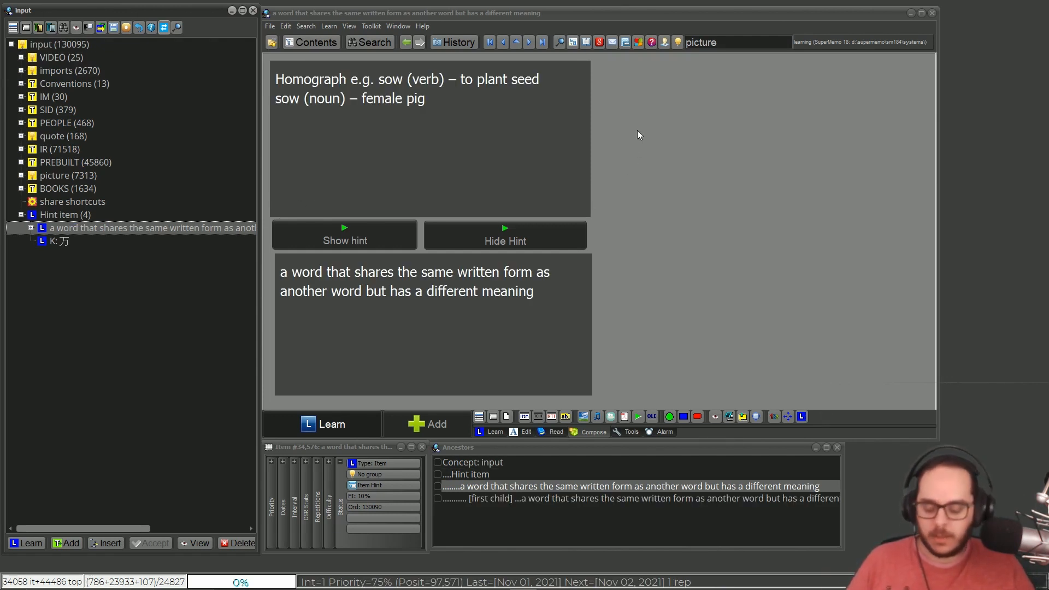
# Duplicate the Homograph item and clear the question, answer and hint text in the copy
pyautogui.hotkey('alt', 'd')
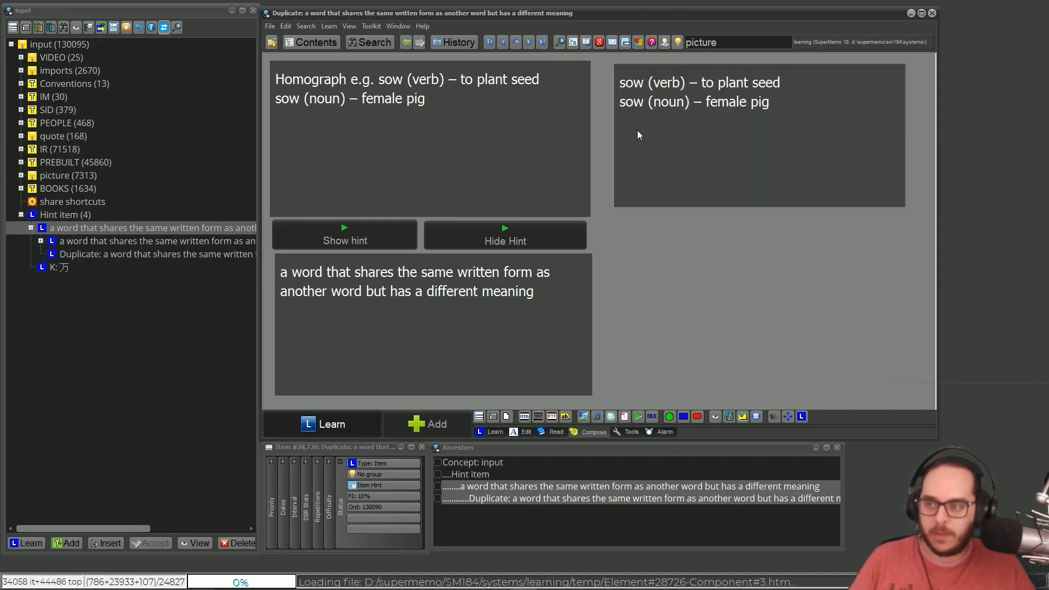
pyautogui.click(159, 252)
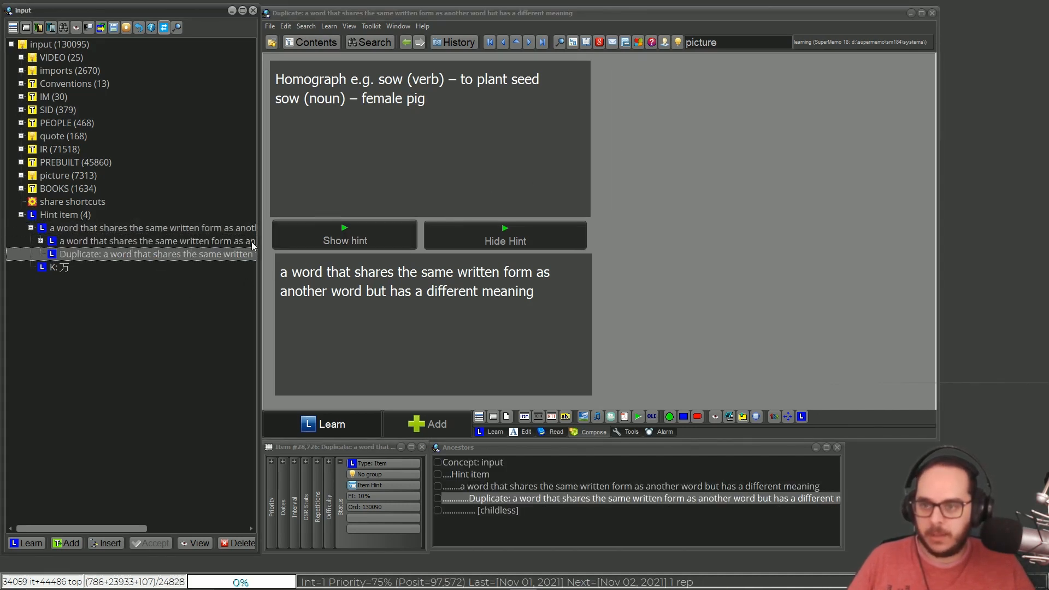
pyautogui.click(382, 140)
pyautogui.moveTo(429, 102); pyautogui.dragTo(229, 73)
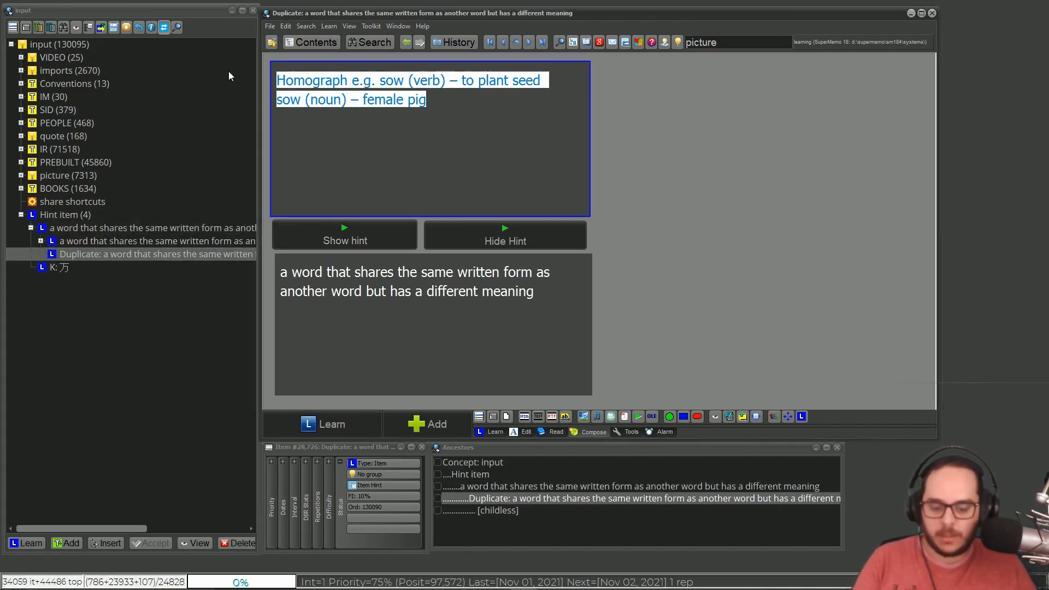
pyautogui.press('BackSpace')
pyautogui.moveTo(537, 294); pyautogui.dragTo(277, 269)
pyautogui.press('BackSpace')
pyautogui.hotkey('ctrl', 't')
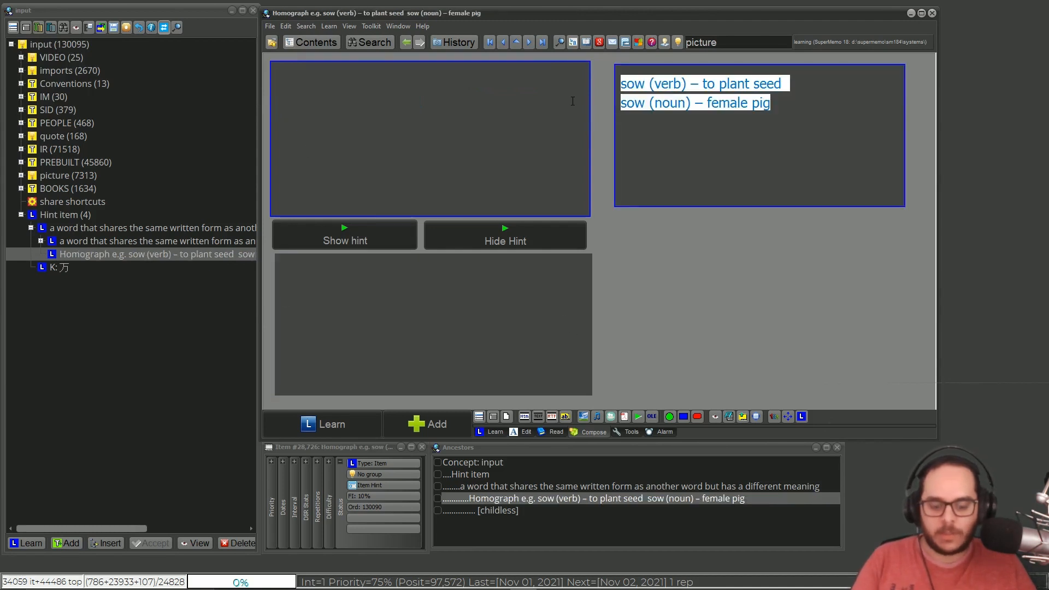
pyautogui.press('BackSpace')
pyautogui.click(702, 253)
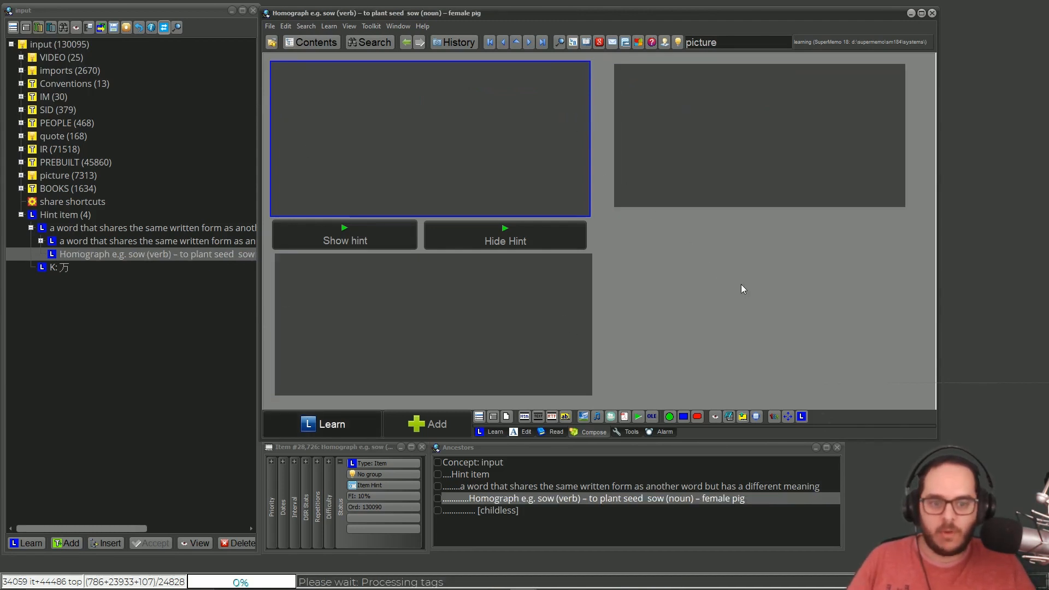
# Delete the registry link of the empty hint component in the duplicated item
pyautogui.rightClick(717, 270)
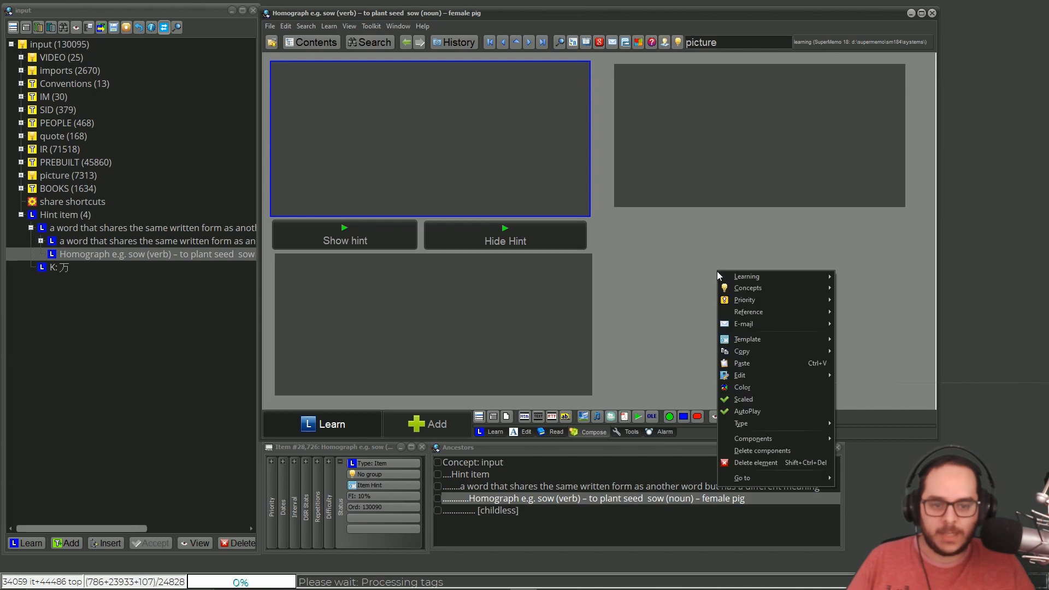
pyautogui.rightClick(628, 123)
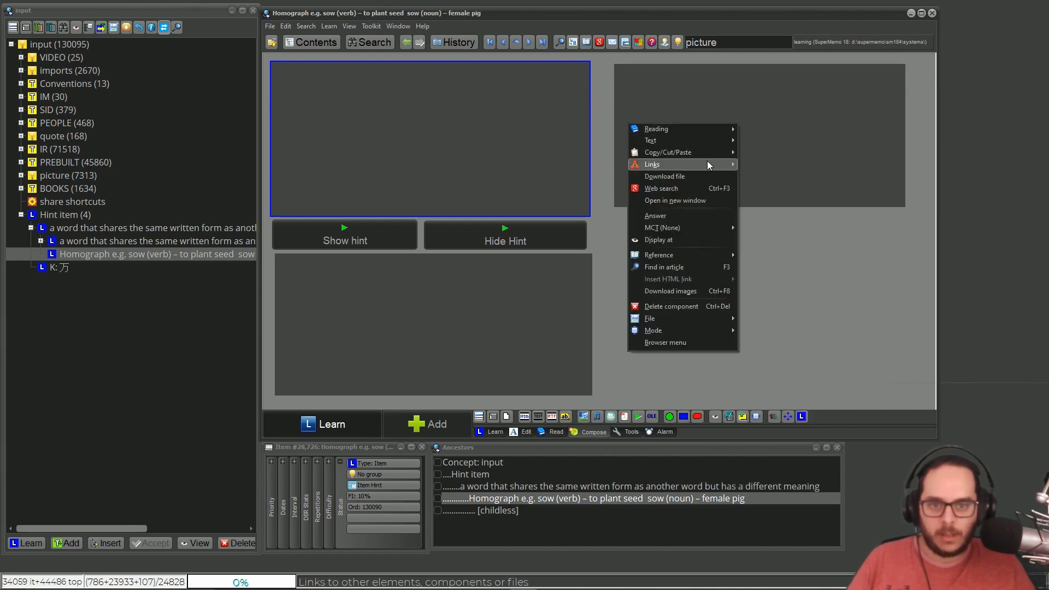
pyautogui.moveTo(706, 162)
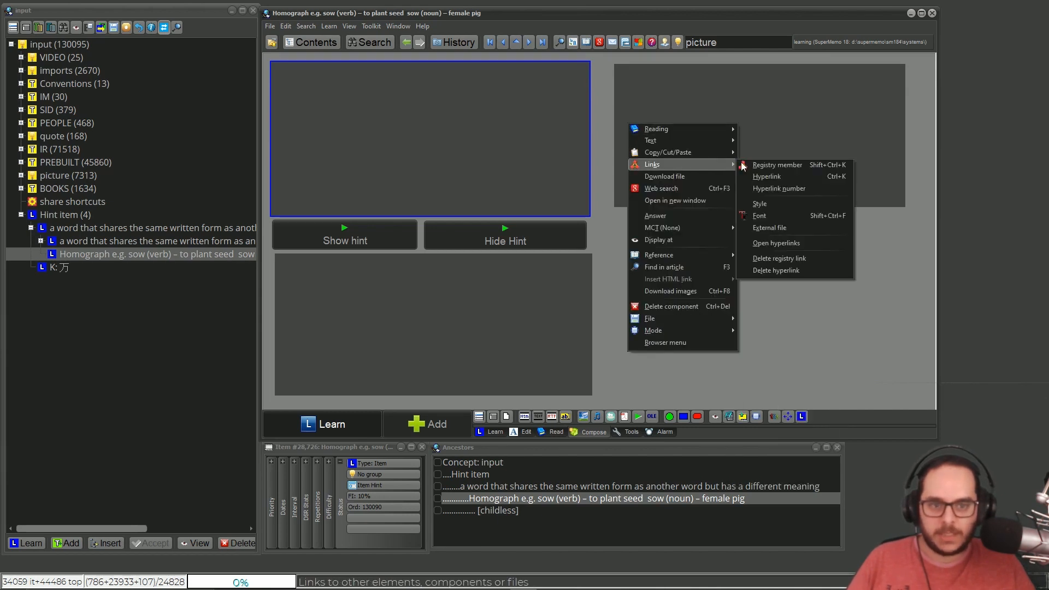
pyautogui.click(807, 257)
# Save the cleared duplicate as a template together with its objects
pyautogui.rightClick(606, 60)
pyautogui.moveTo(684, 129)
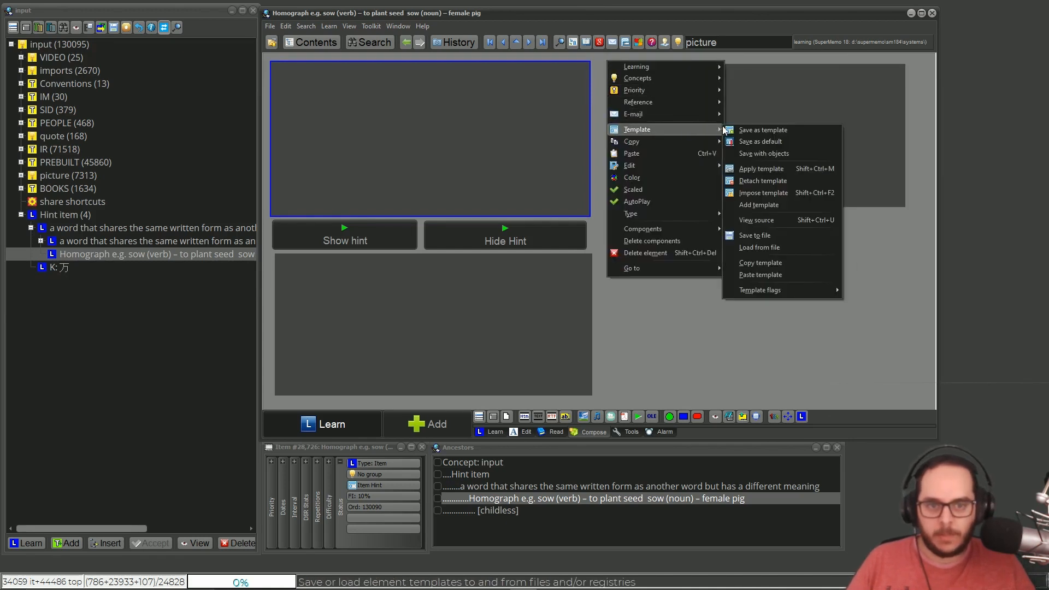
pyautogui.click(798, 157)
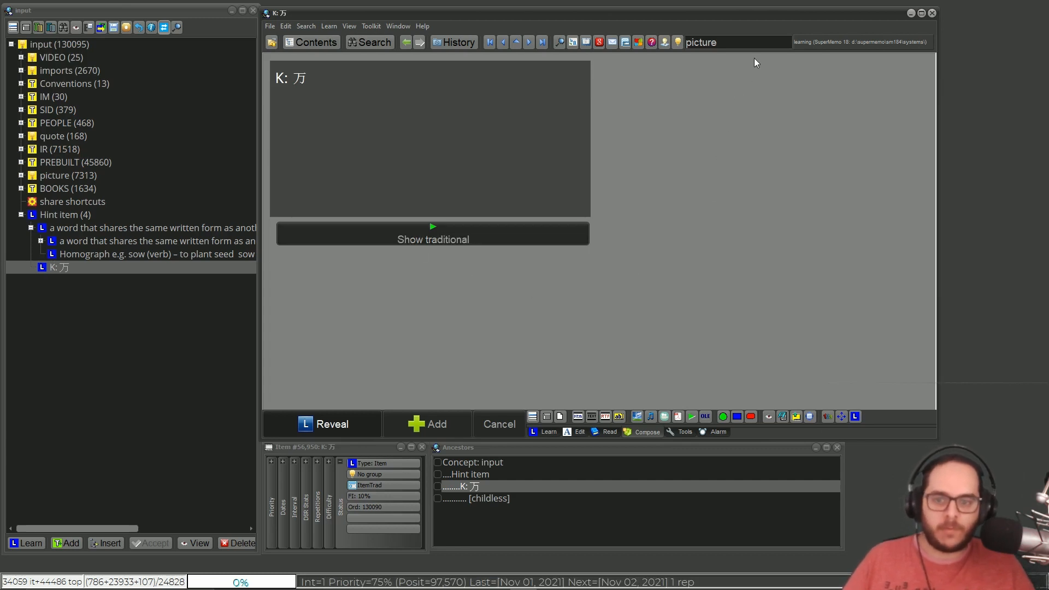
# Show the traditional hint on the "K: 万" item and compare its layout with the Homograph item and its first child
pyautogui.click(410, 234)
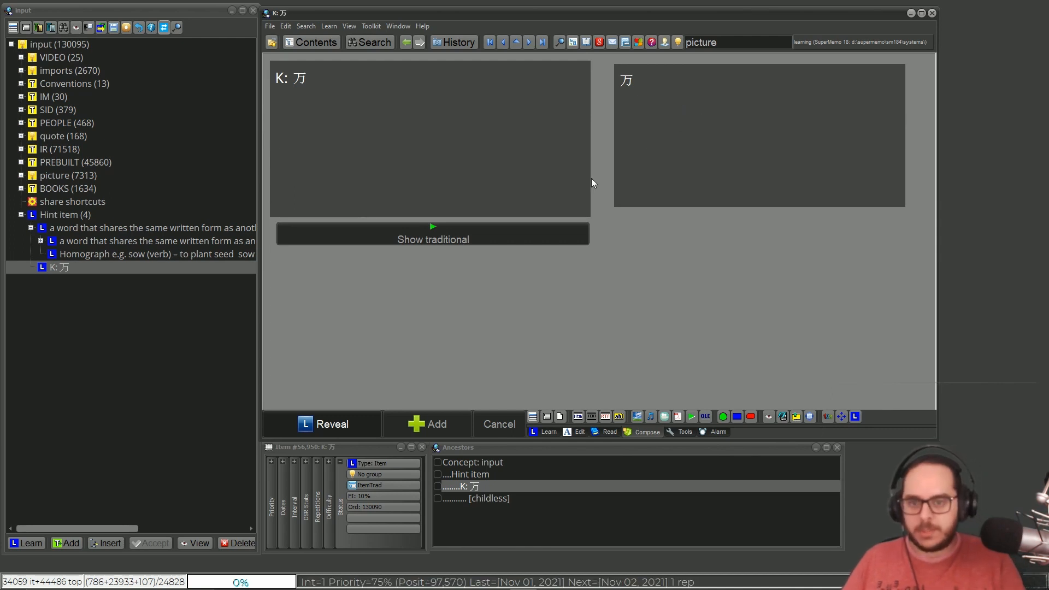
pyautogui.click(238, 228)
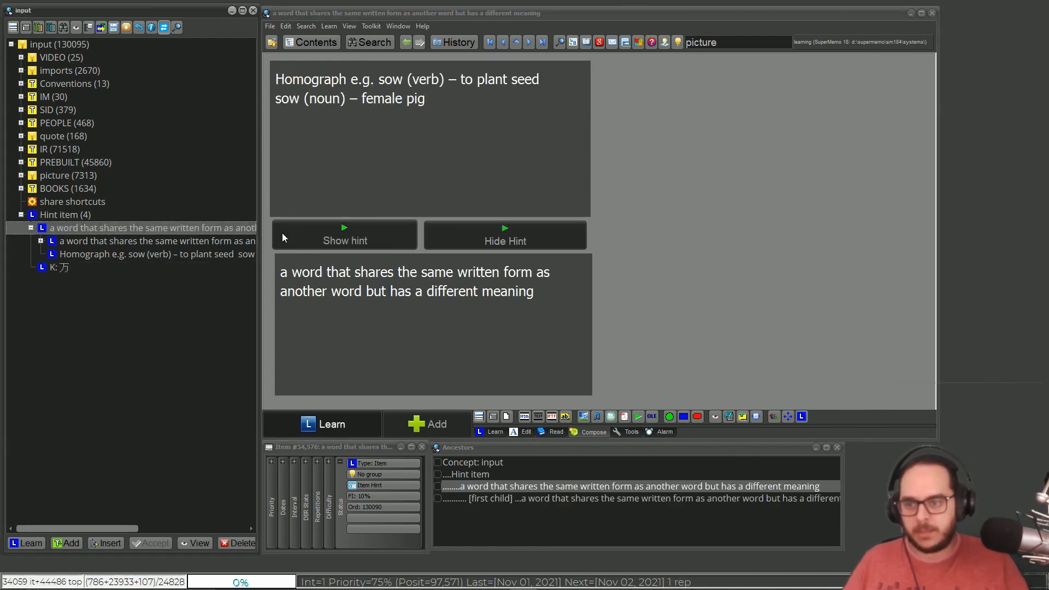
pyautogui.hotkey('alt', 'Left')
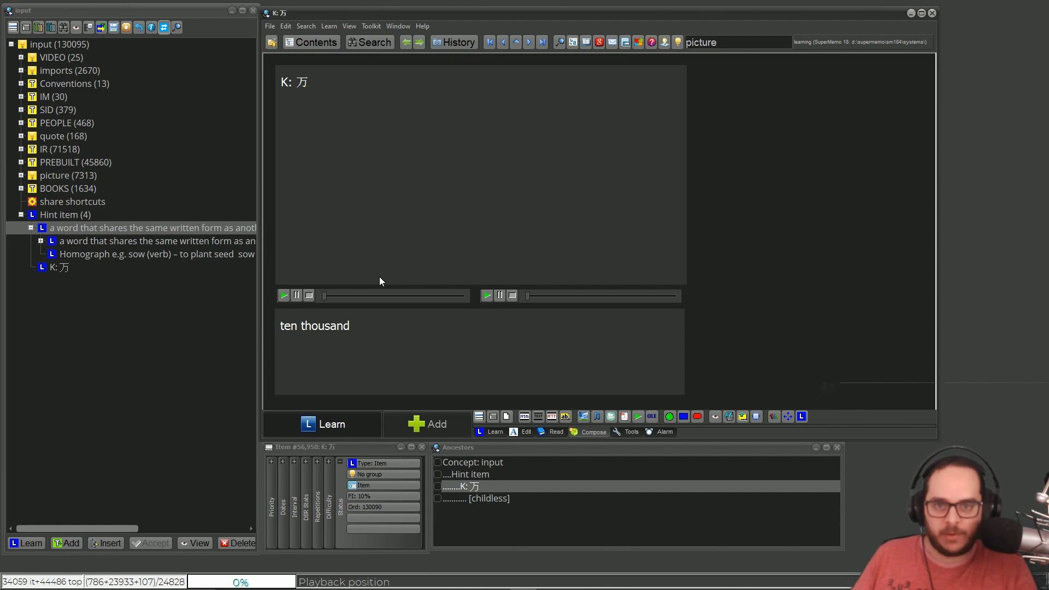
pyautogui.click(186, 242)
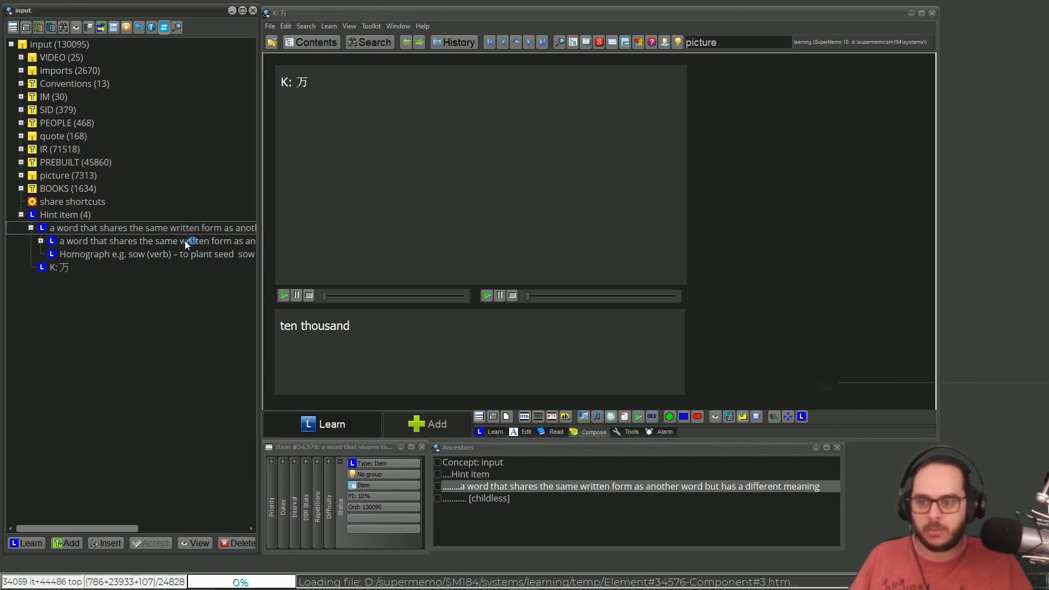
pyautogui.click(185, 240)
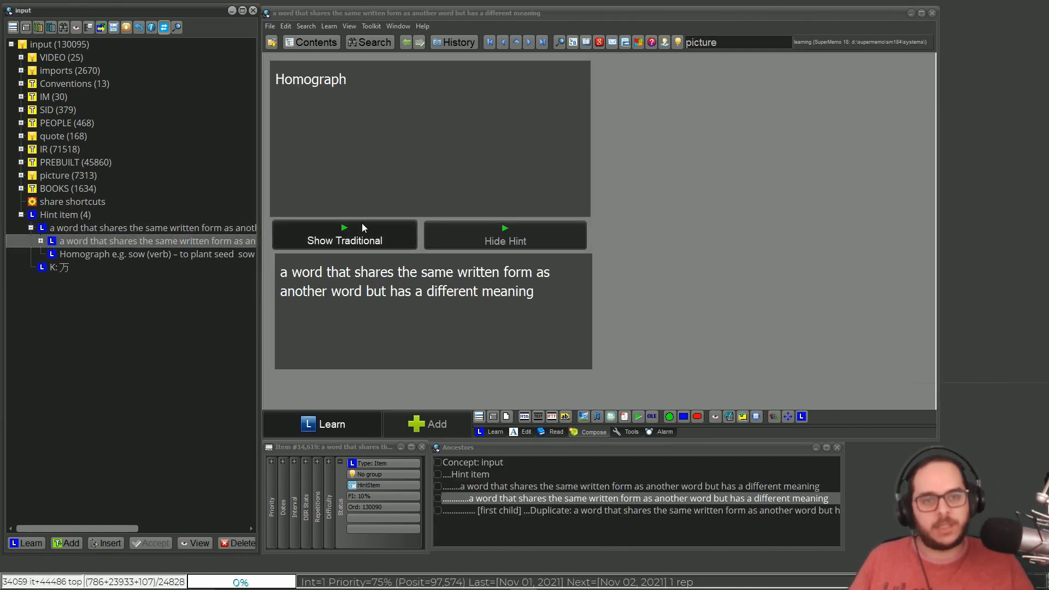